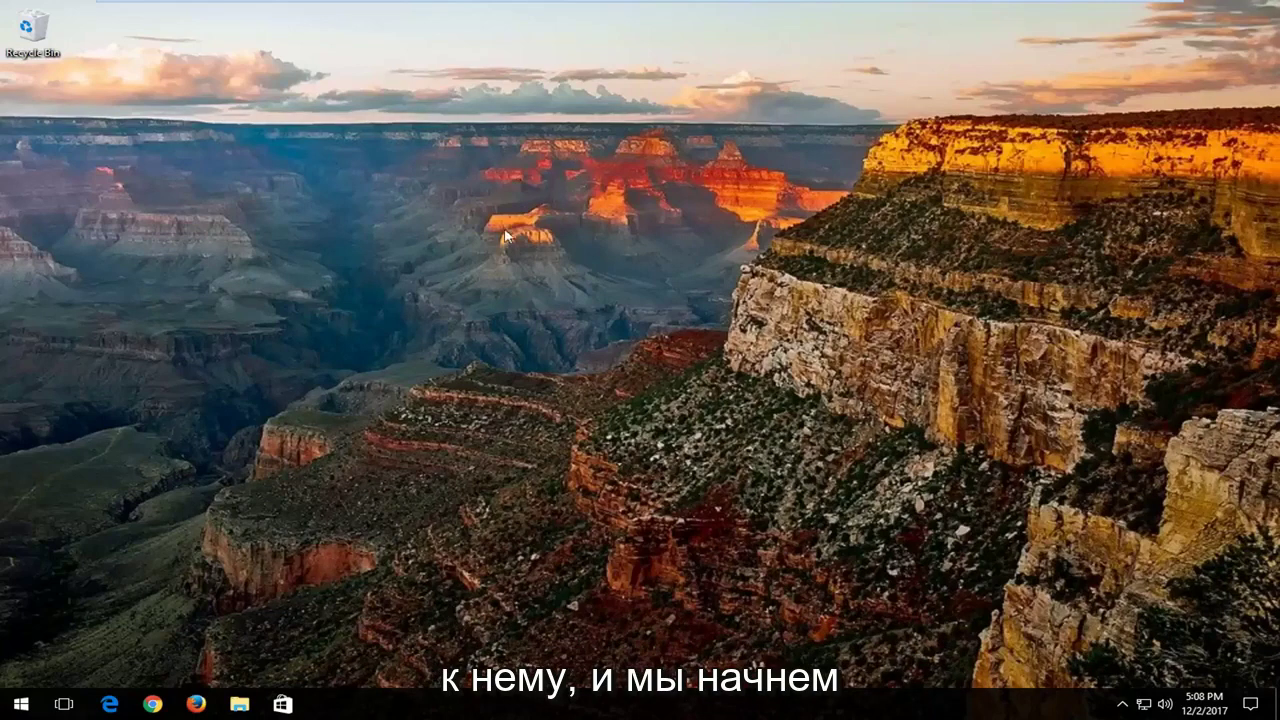
# Launch the Services console from a Start search for 'services' and select the Superfetch service
pyautogui.click(15, 712)
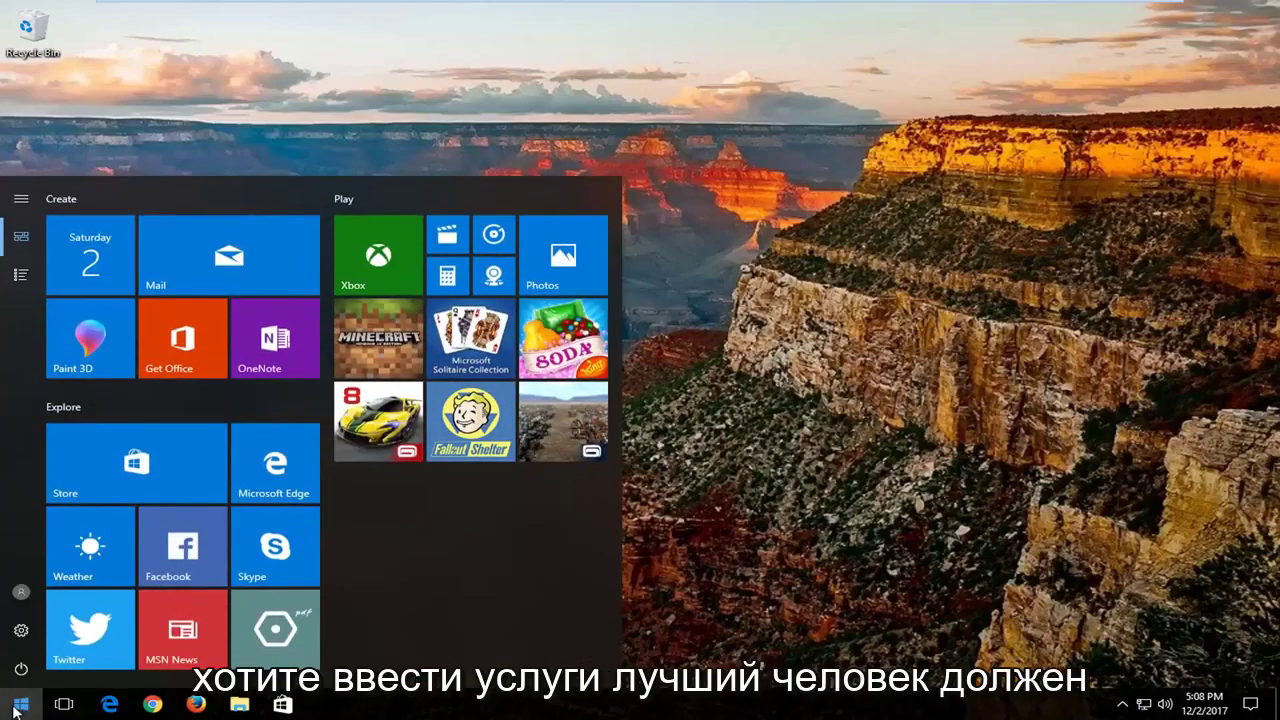
pyautogui.click(15, 712)
pyautogui.write('servic')
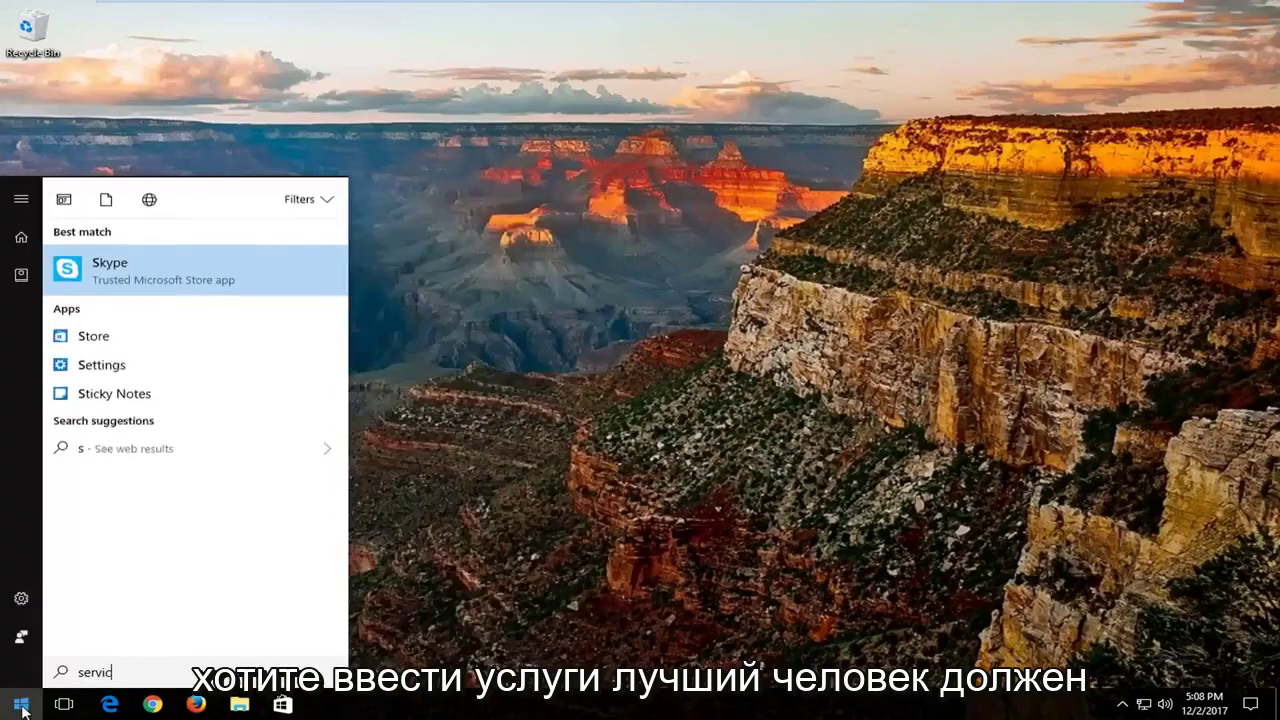
pyautogui.write('es')
pyautogui.click(124, 275)
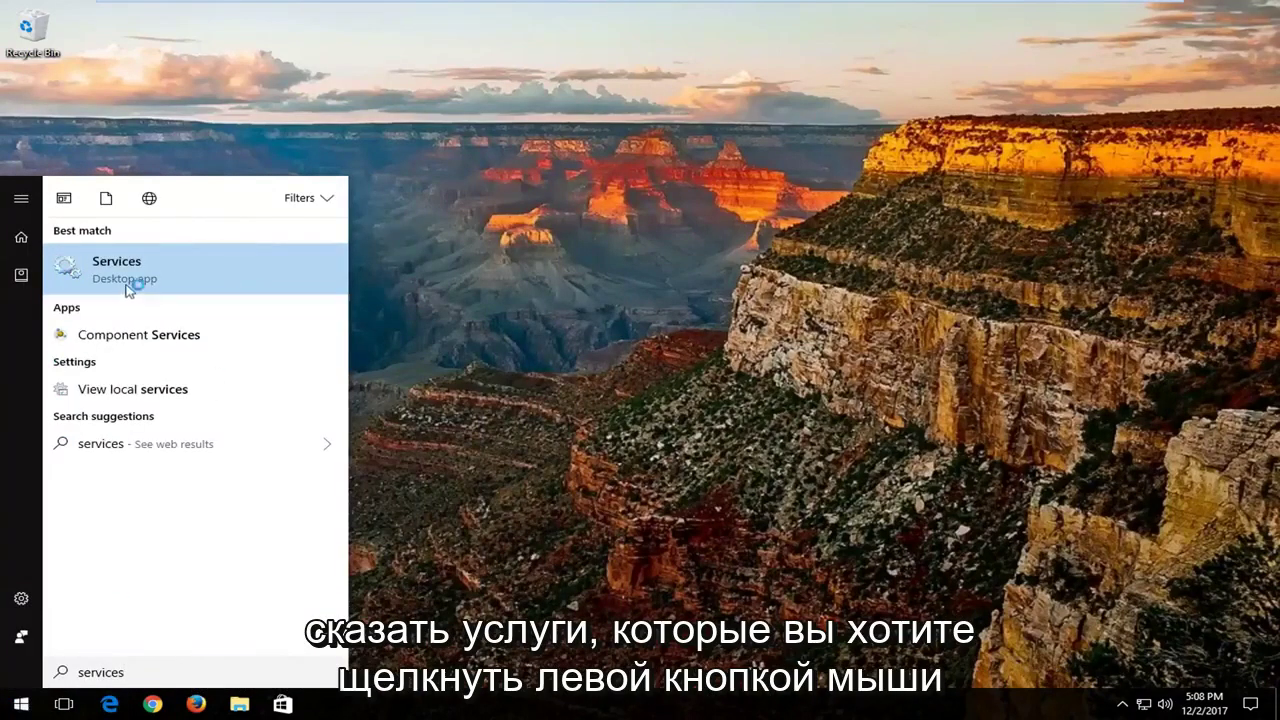
pyautogui.click(124, 275)
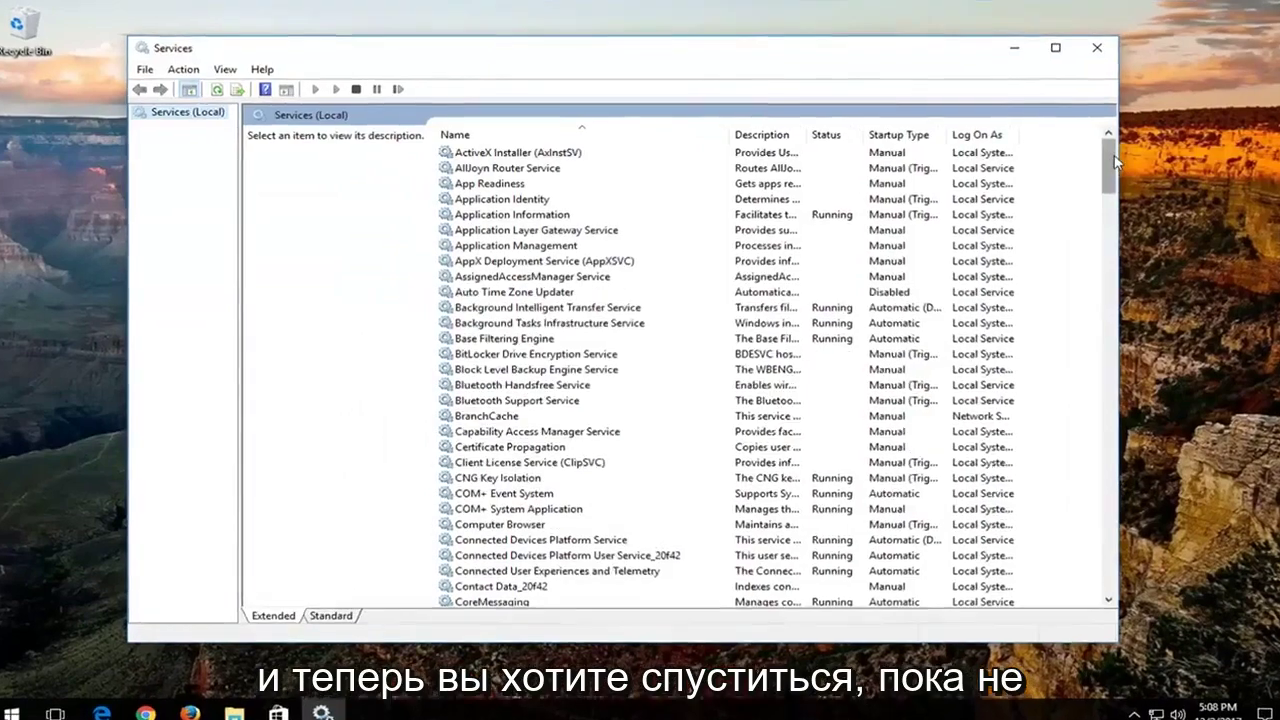
pyautogui.moveTo(1097, 160); pyautogui.dragTo(1097, 440)
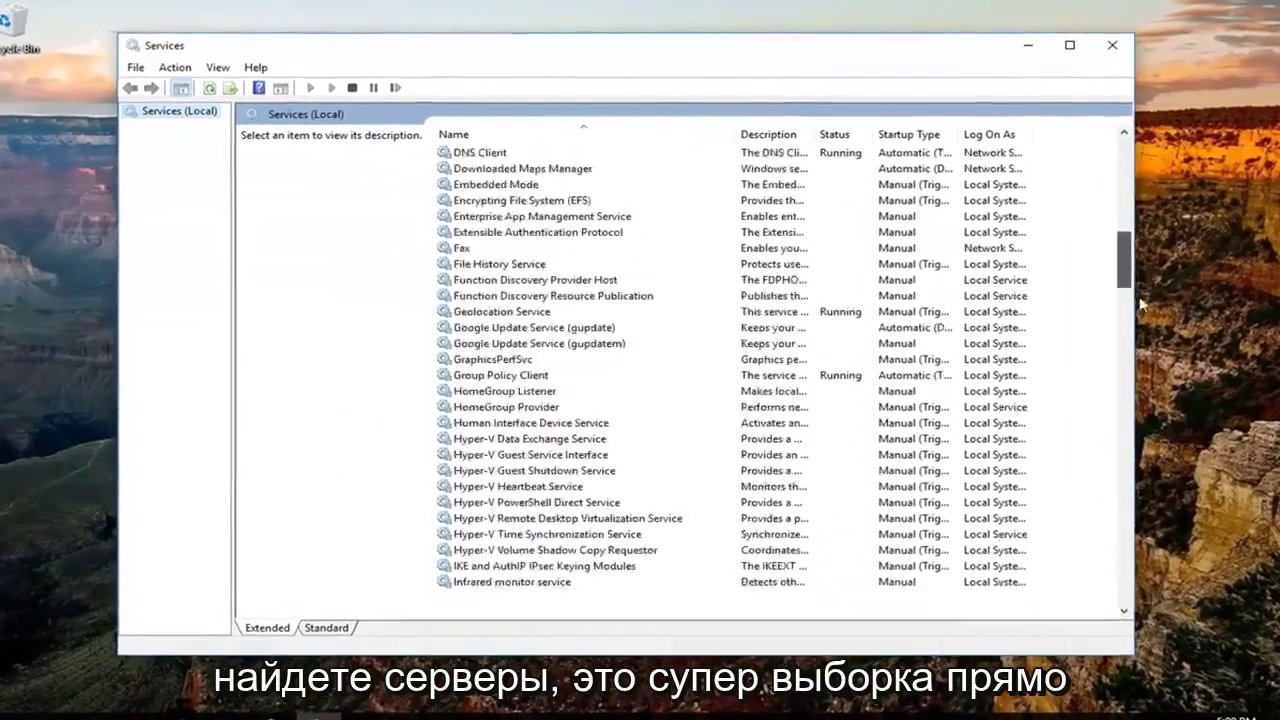
pyautogui.moveTo(1177, 470); pyautogui.dragTo(1189, 482)
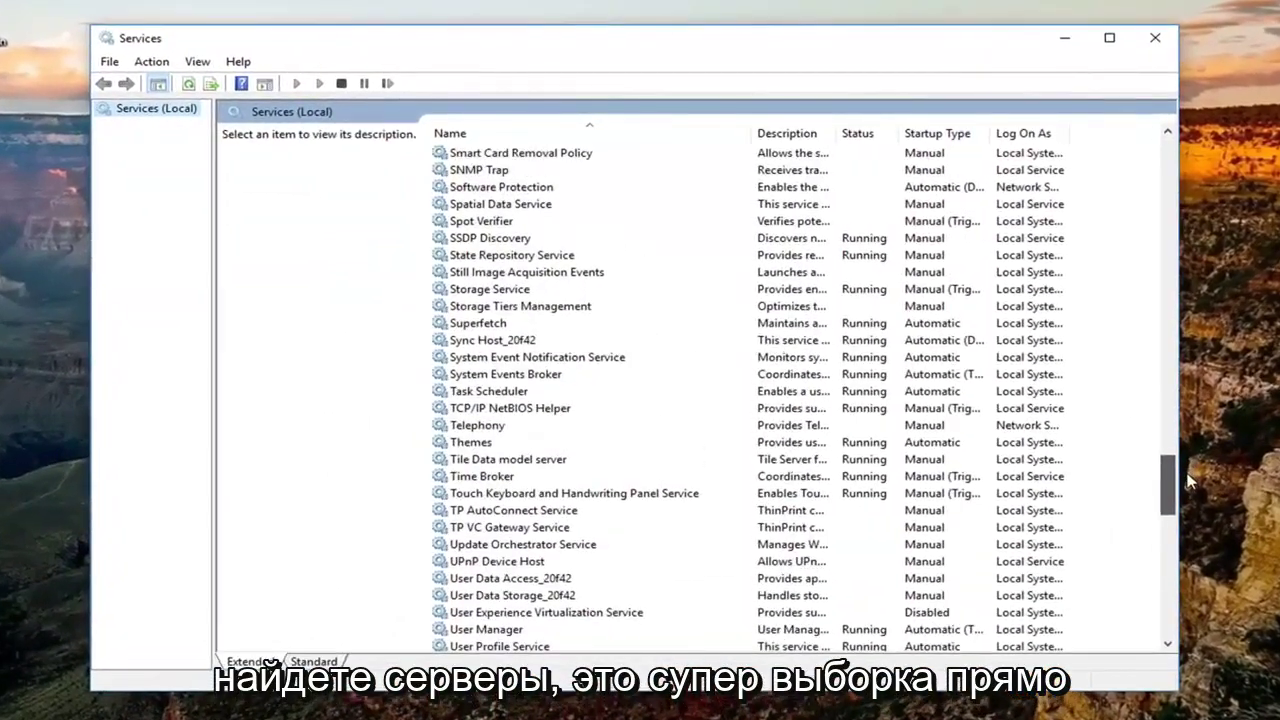
pyautogui.click(467, 325)
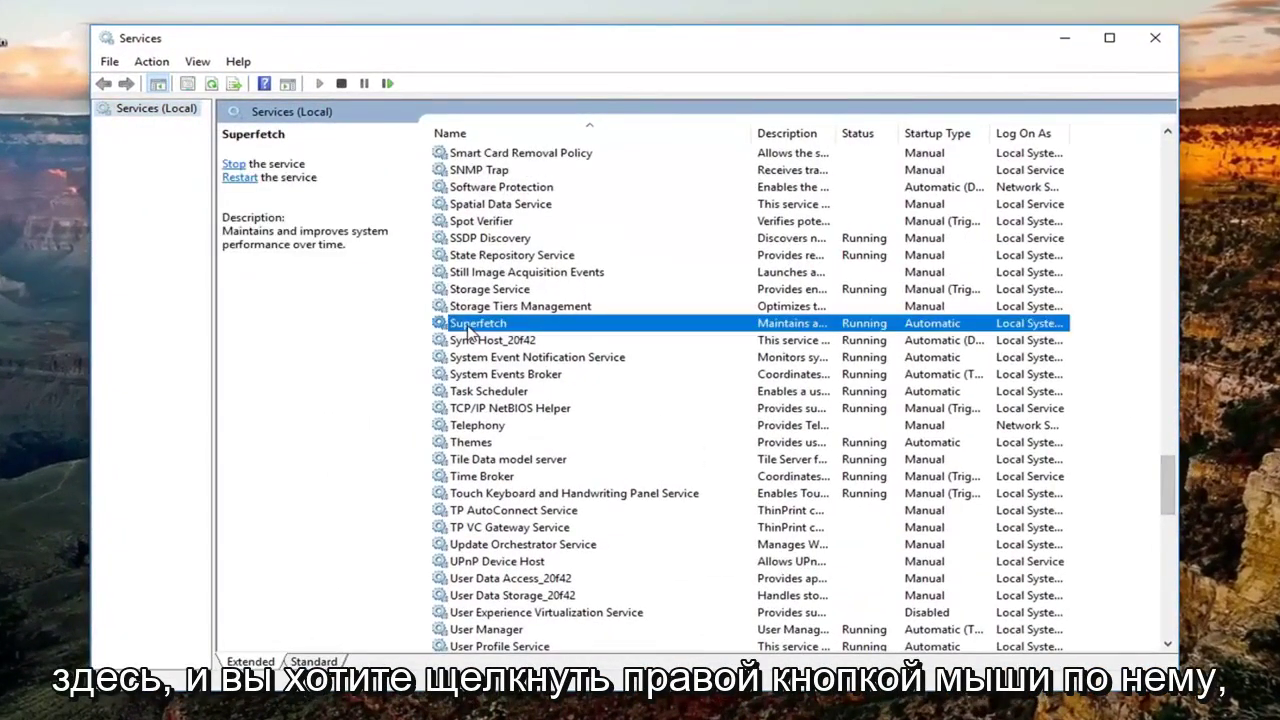
# Change Superfetch's startup type to Disabled in its Properties, apply it, and close Services
pyautogui.rightClick(467, 330)
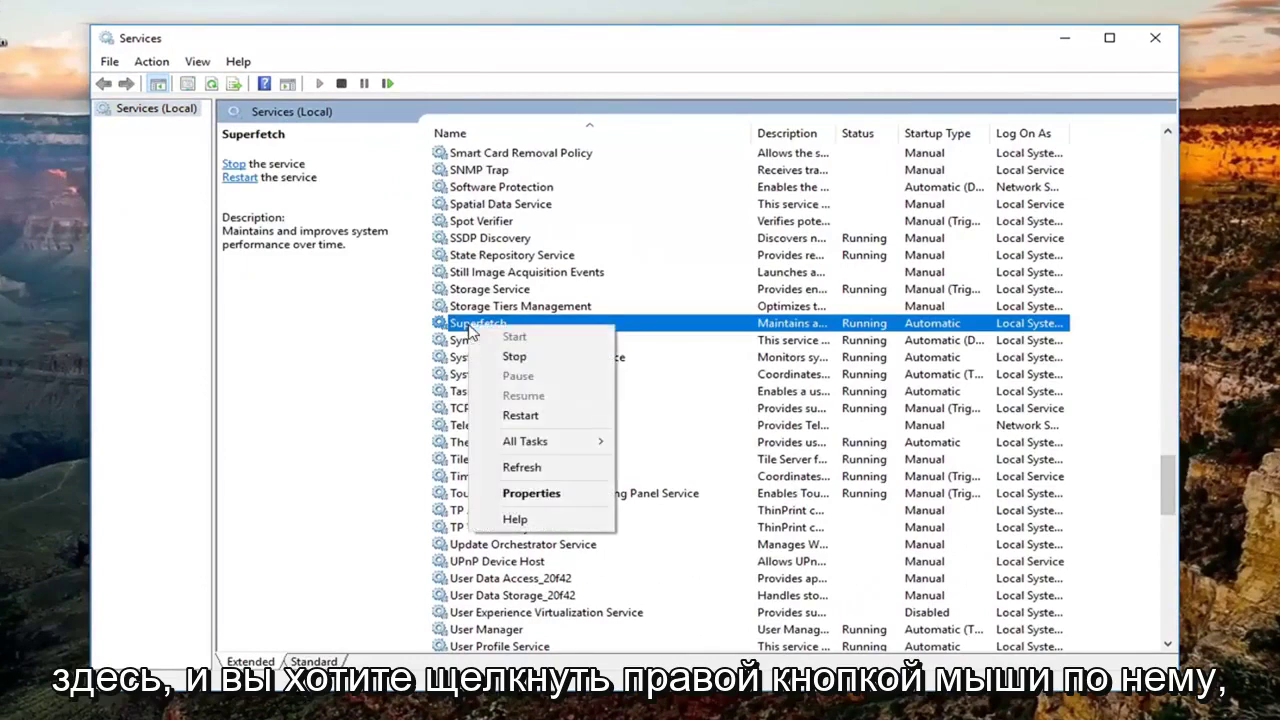
pyautogui.click(503, 495)
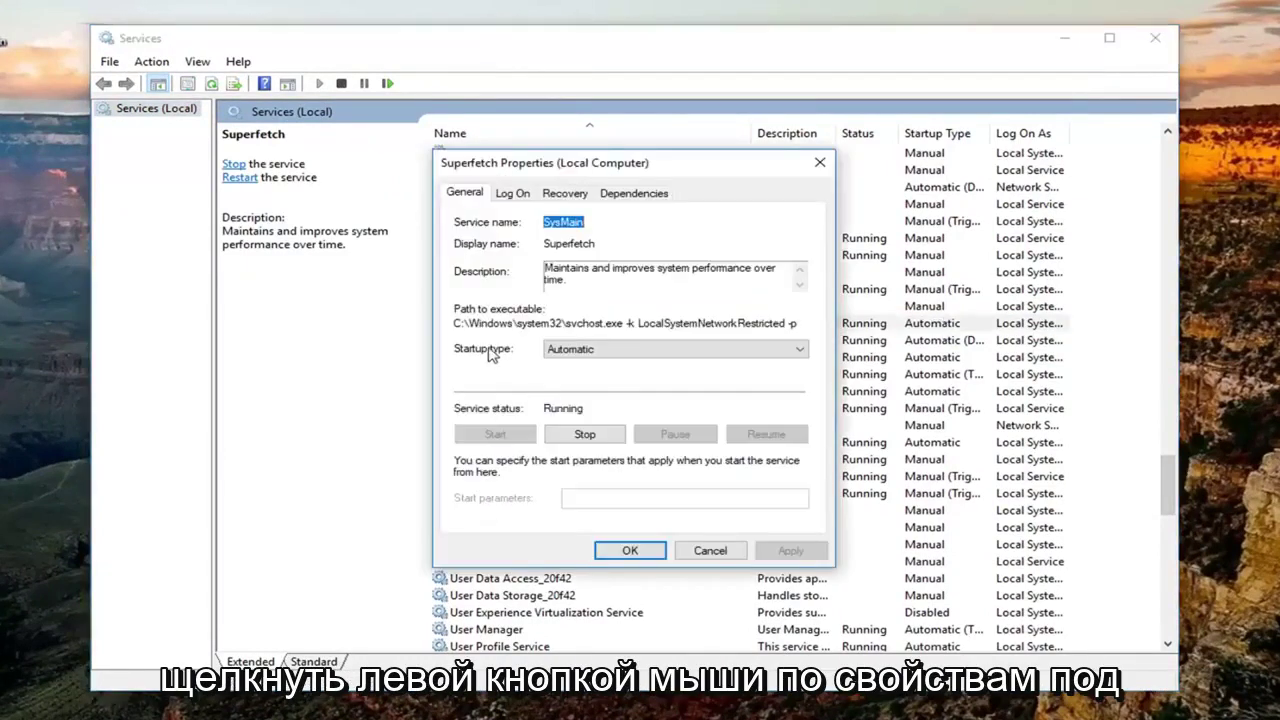
pyautogui.click(777, 357)
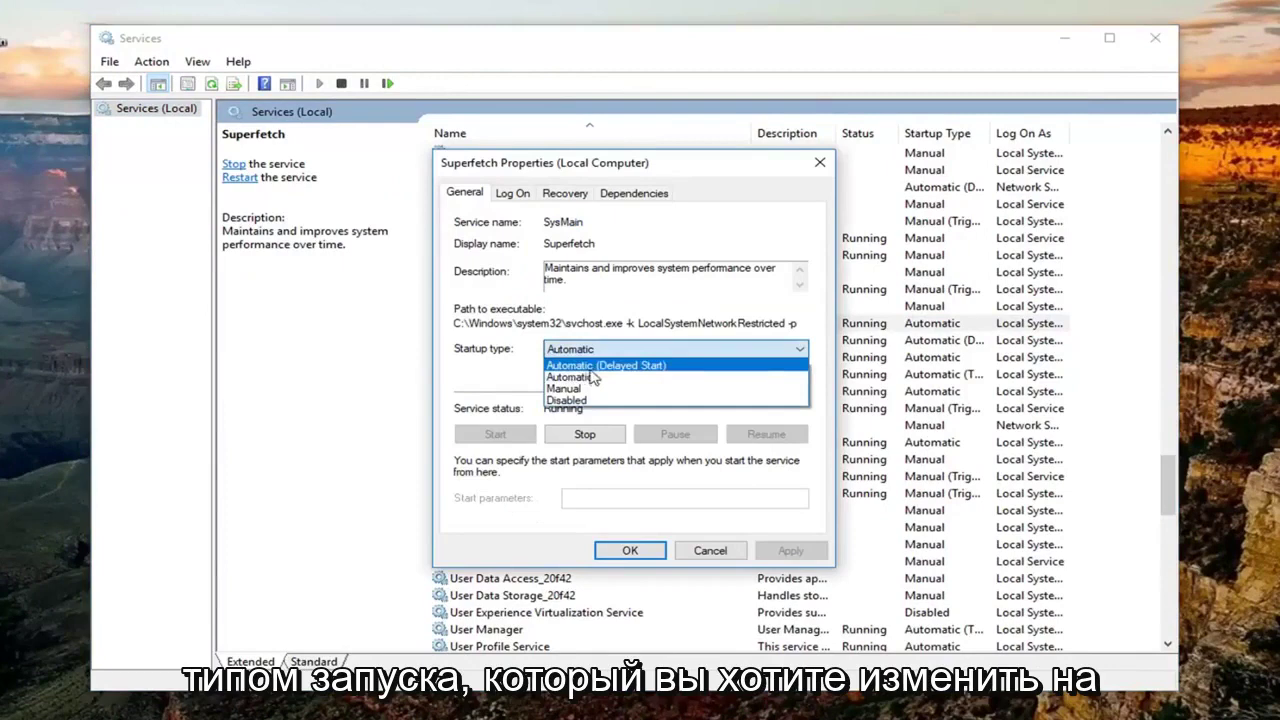
pyautogui.click(563, 401)
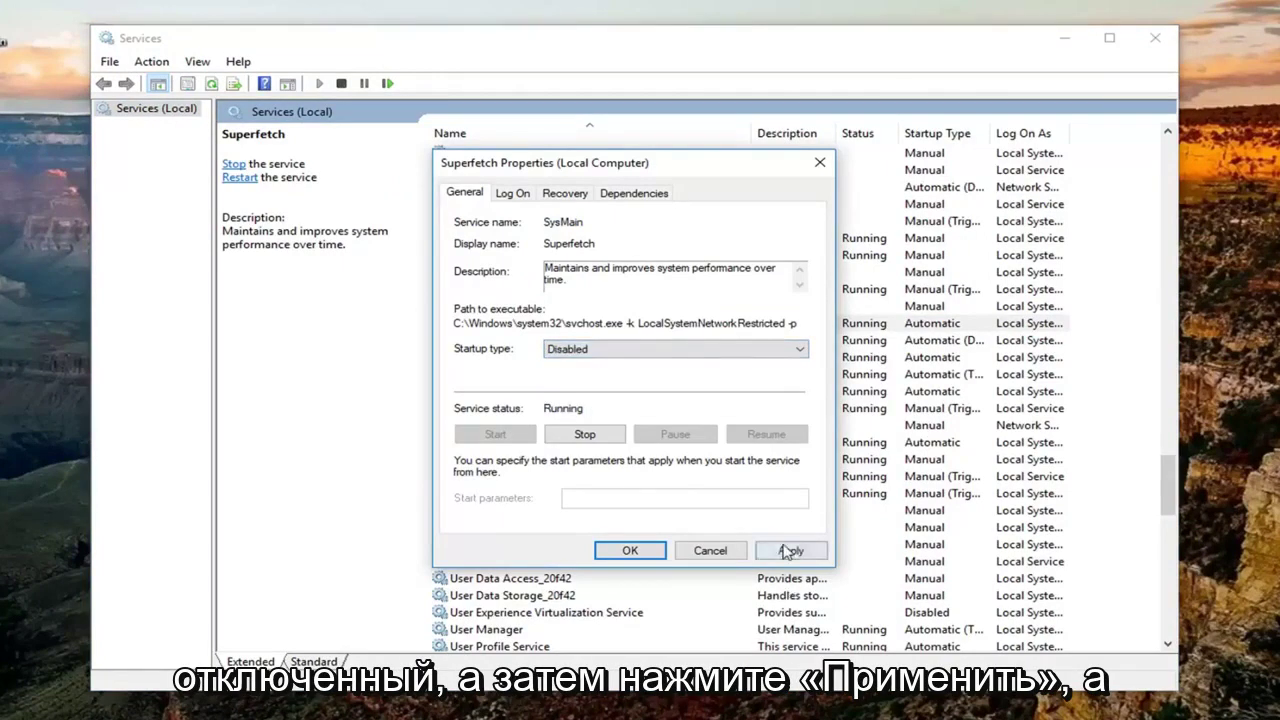
pyautogui.click(786, 550)
pyautogui.click(632, 551)
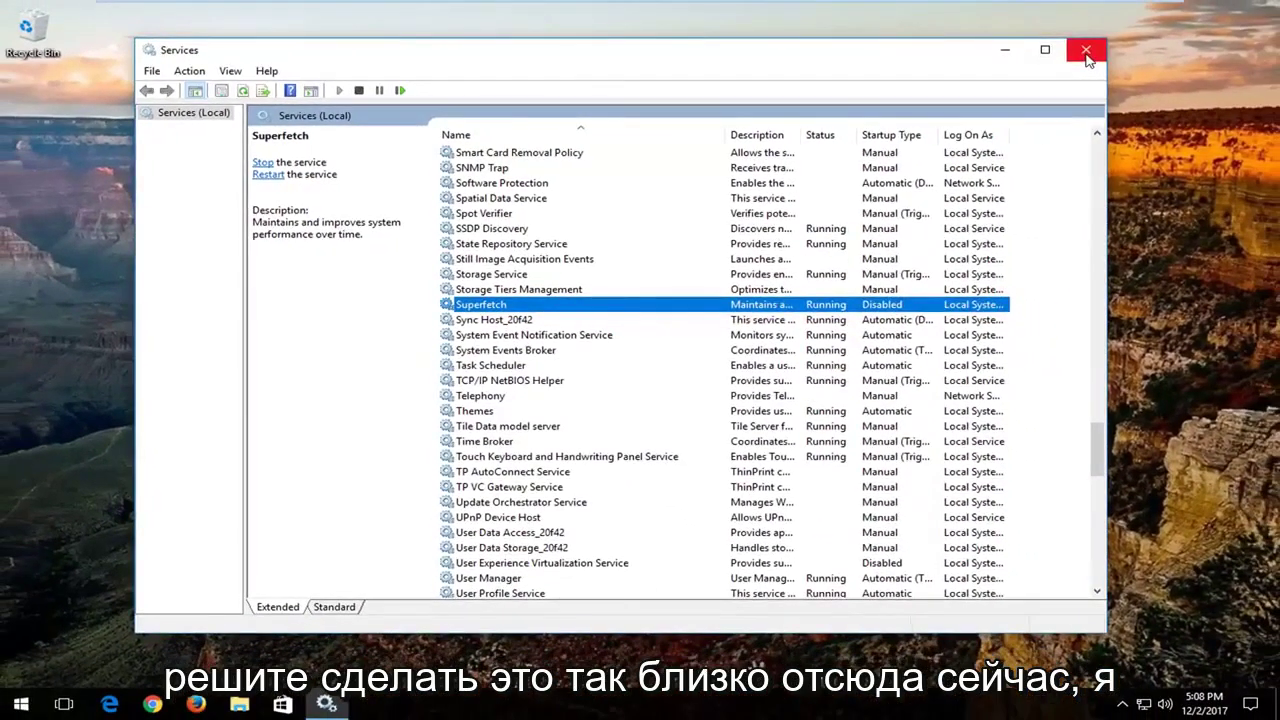
pyautogui.click(1087, 52)
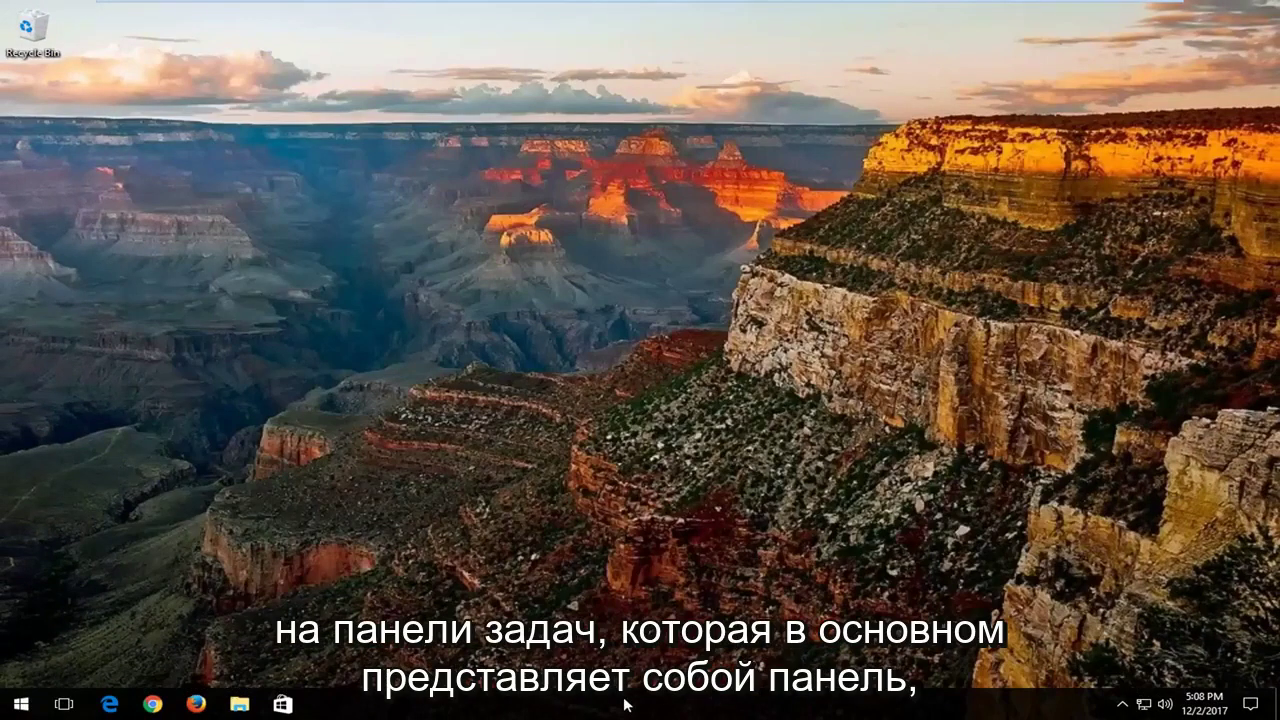
# Launch Task Manager from the taskbar, expand it to full view, and show the Startup list
pyautogui.rightClick(679, 708)
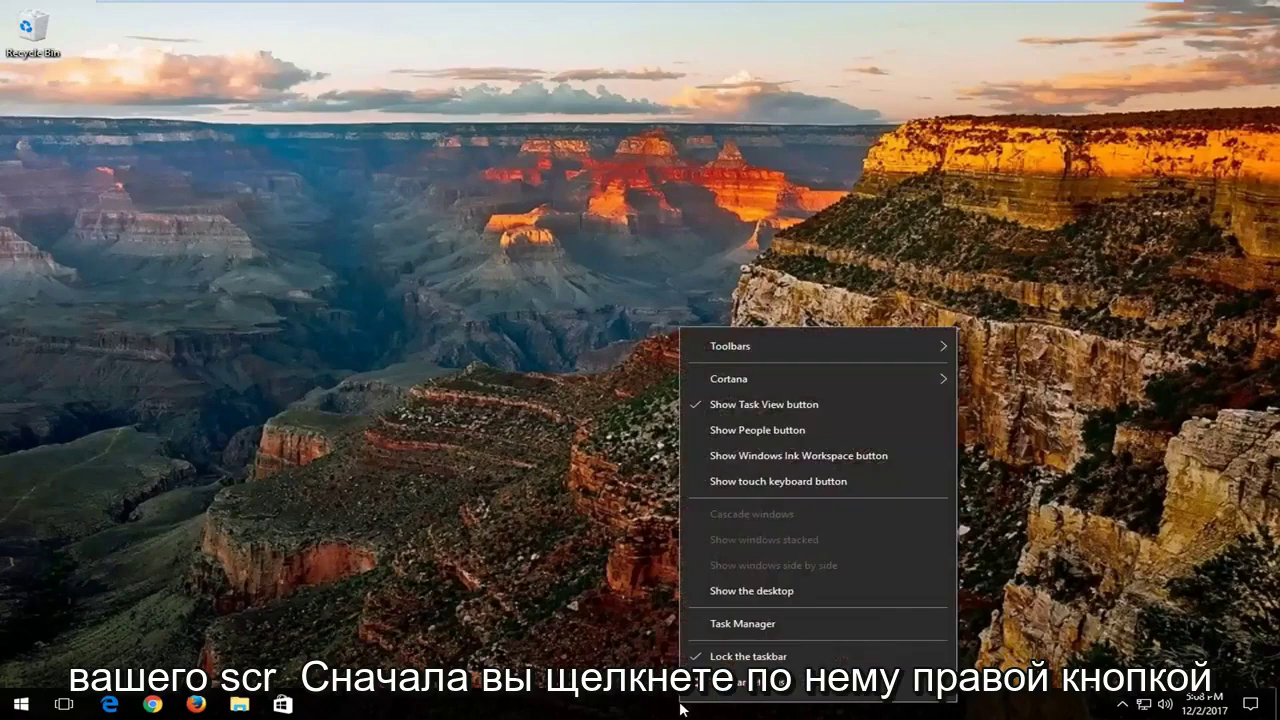
pyautogui.click(743, 623)
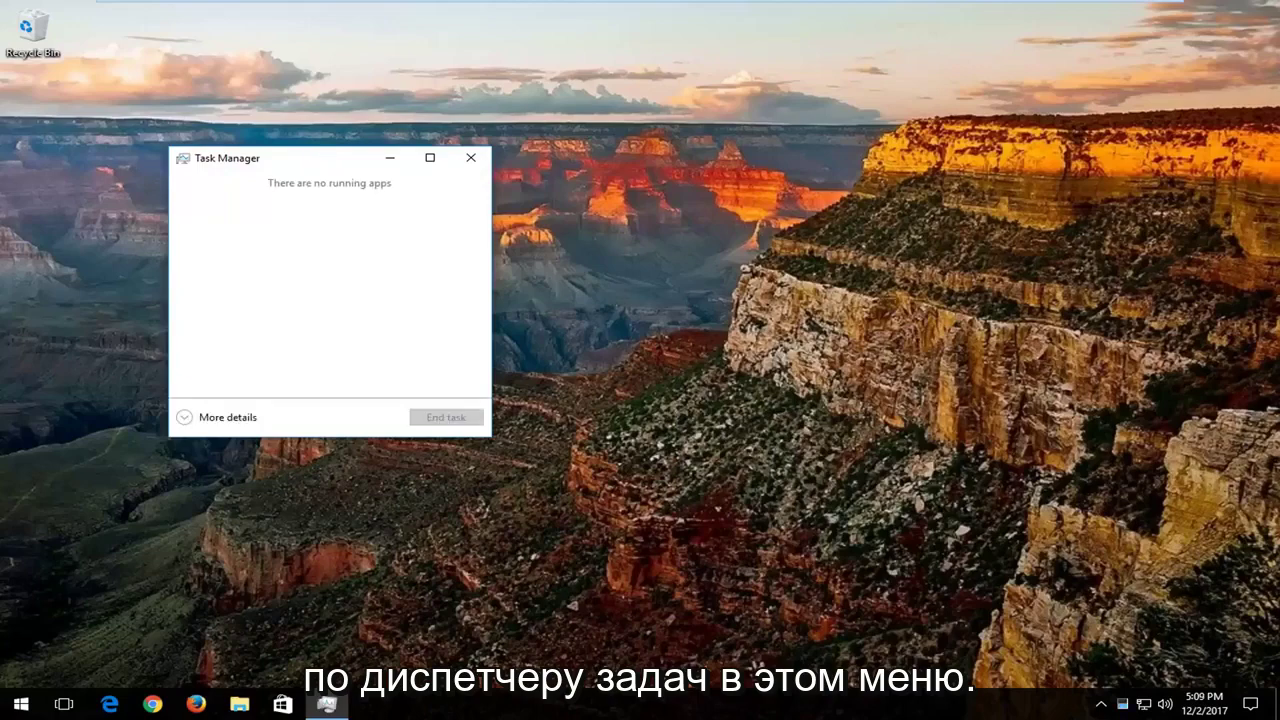
pyautogui.moveTo(309, 167); pyautogui.dragTo(528, 117)
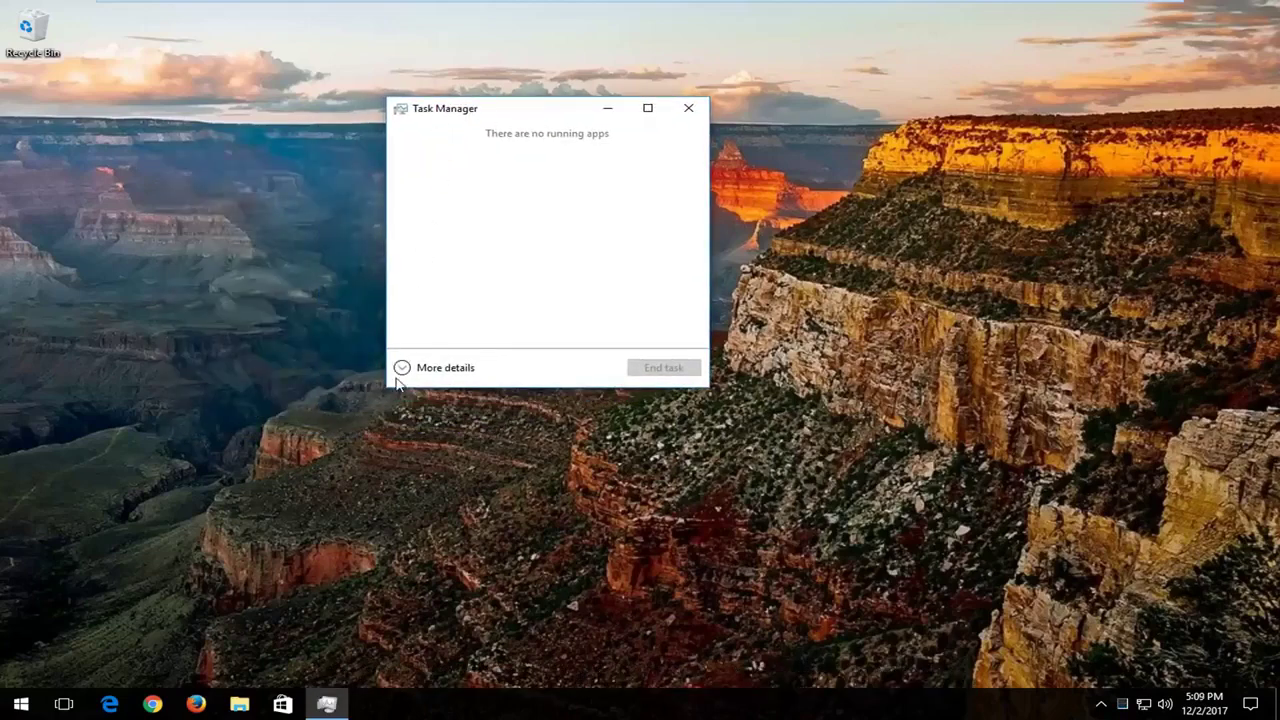
pyautogui.click(440, 368)
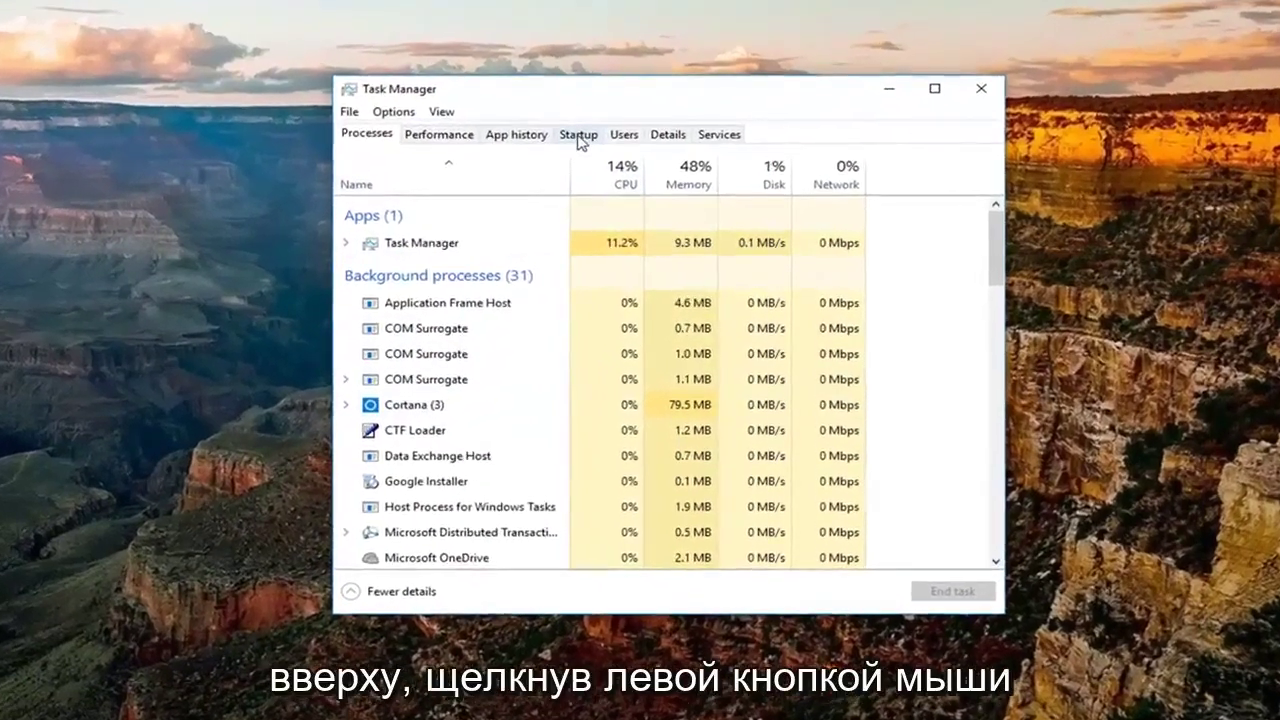
pyautogui.click(601, 150)
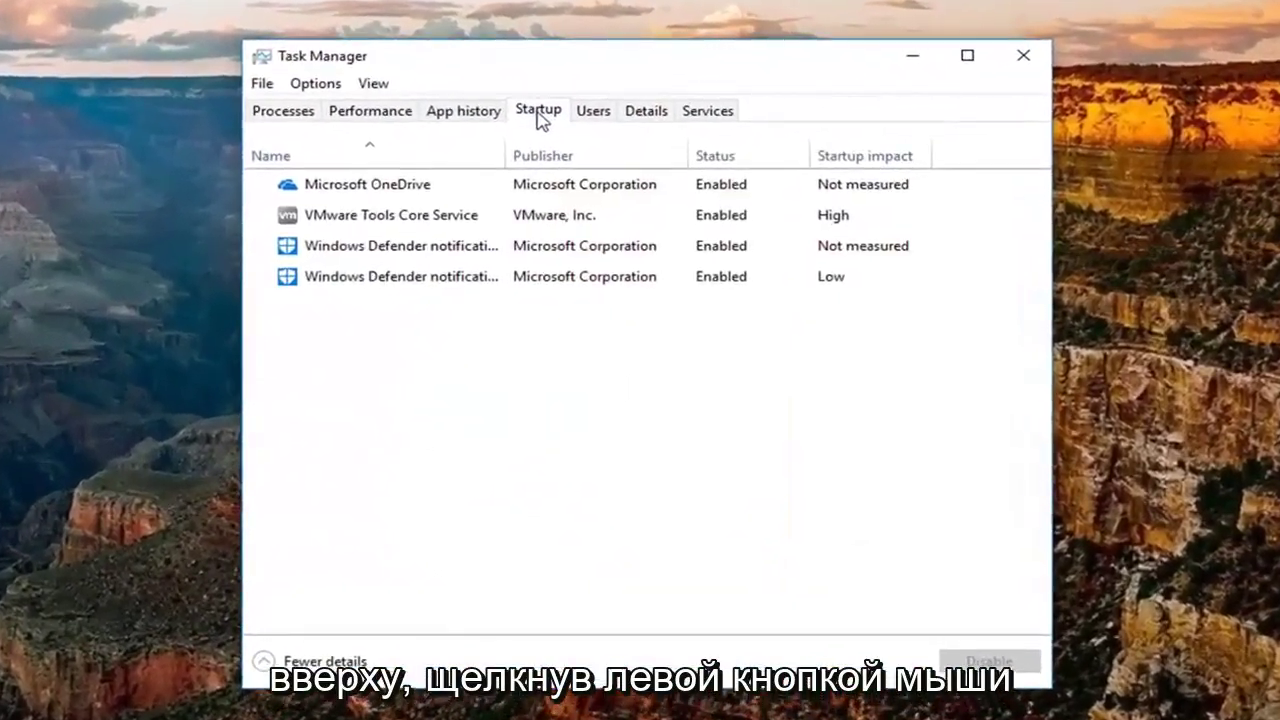
# Set the Microsoft OneDrive startup entry to Disabled
pyautogui.click(325, 216)
pyautogui.click(346, 187)
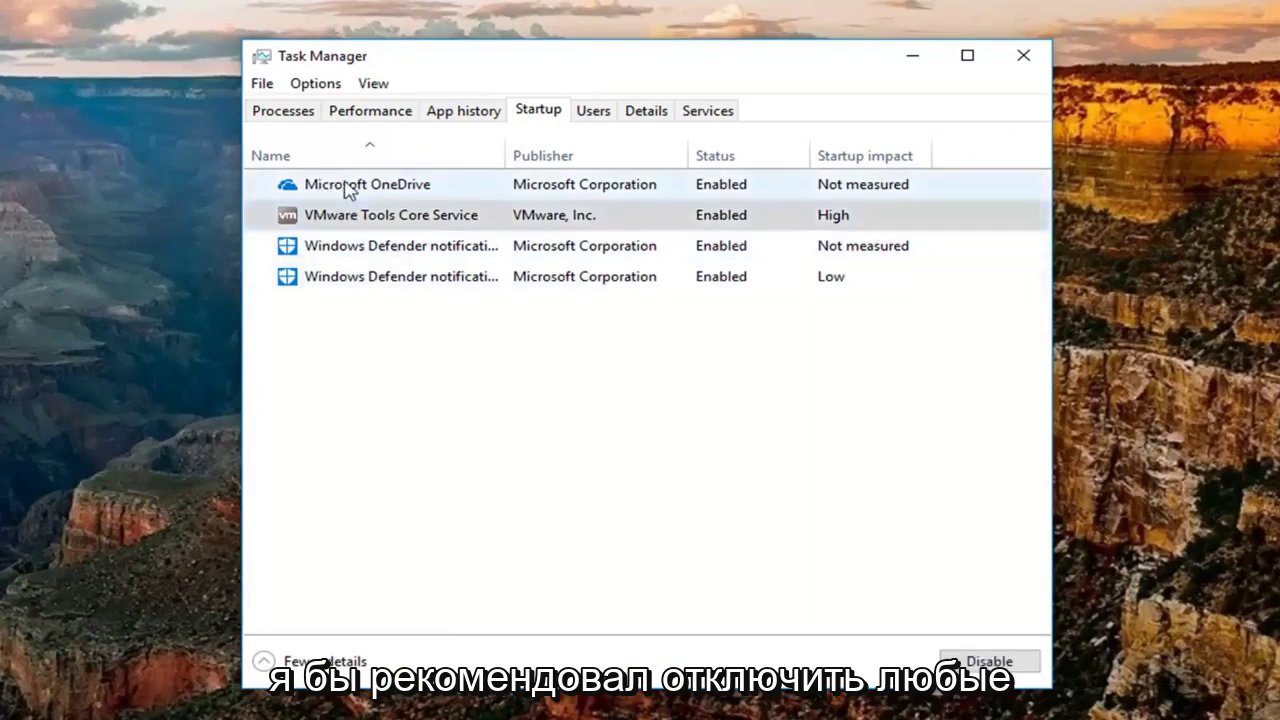
pyautogui.click(343, 277)
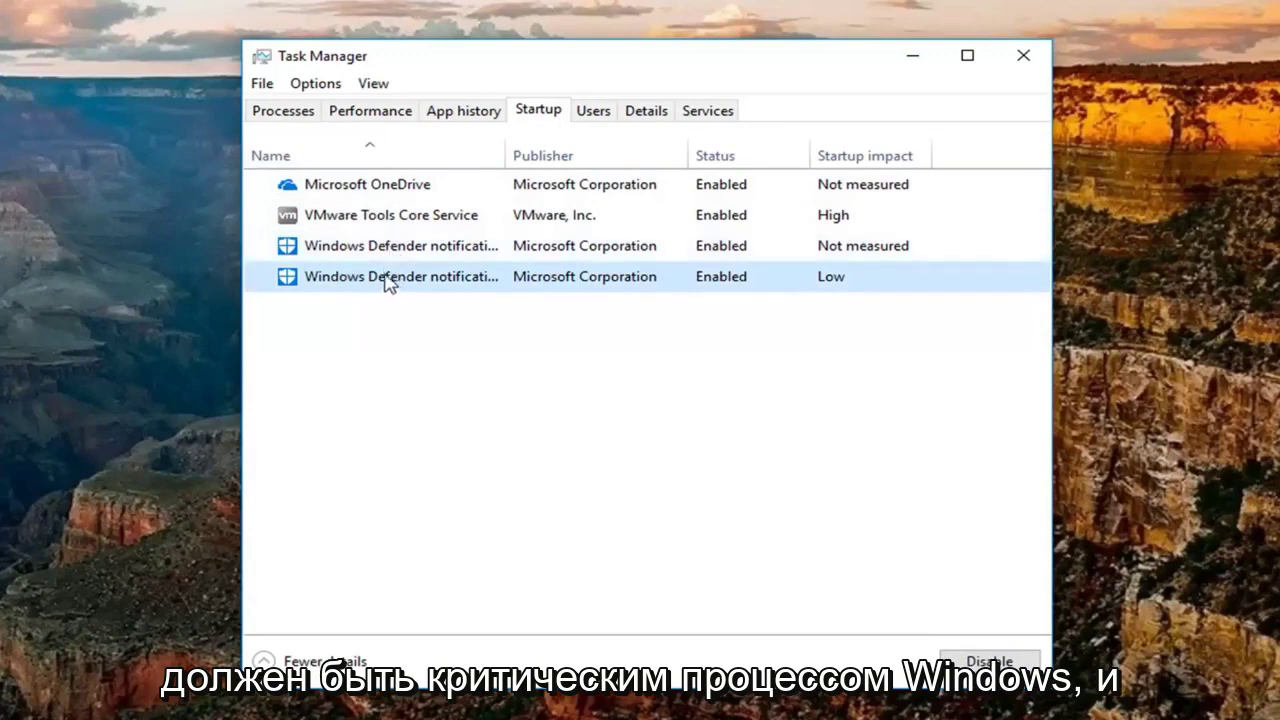
pyautogui.click(390, 193)
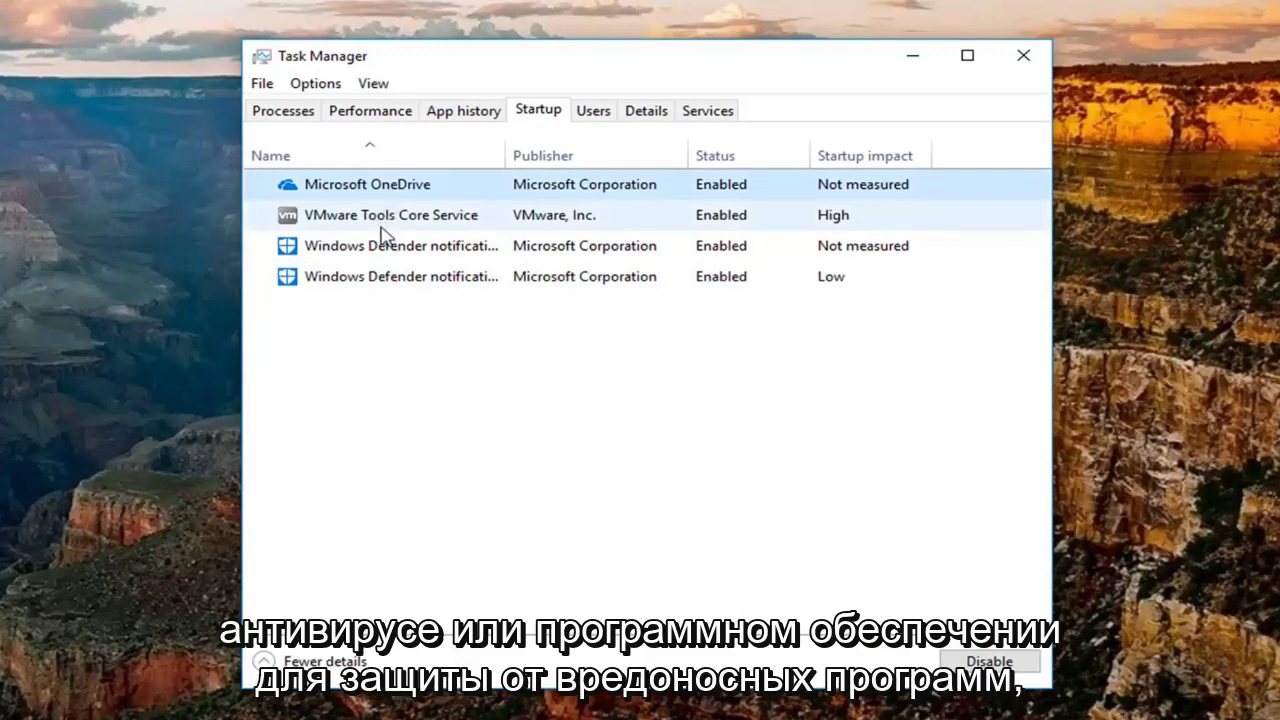
pyautogui.click(379, 226)
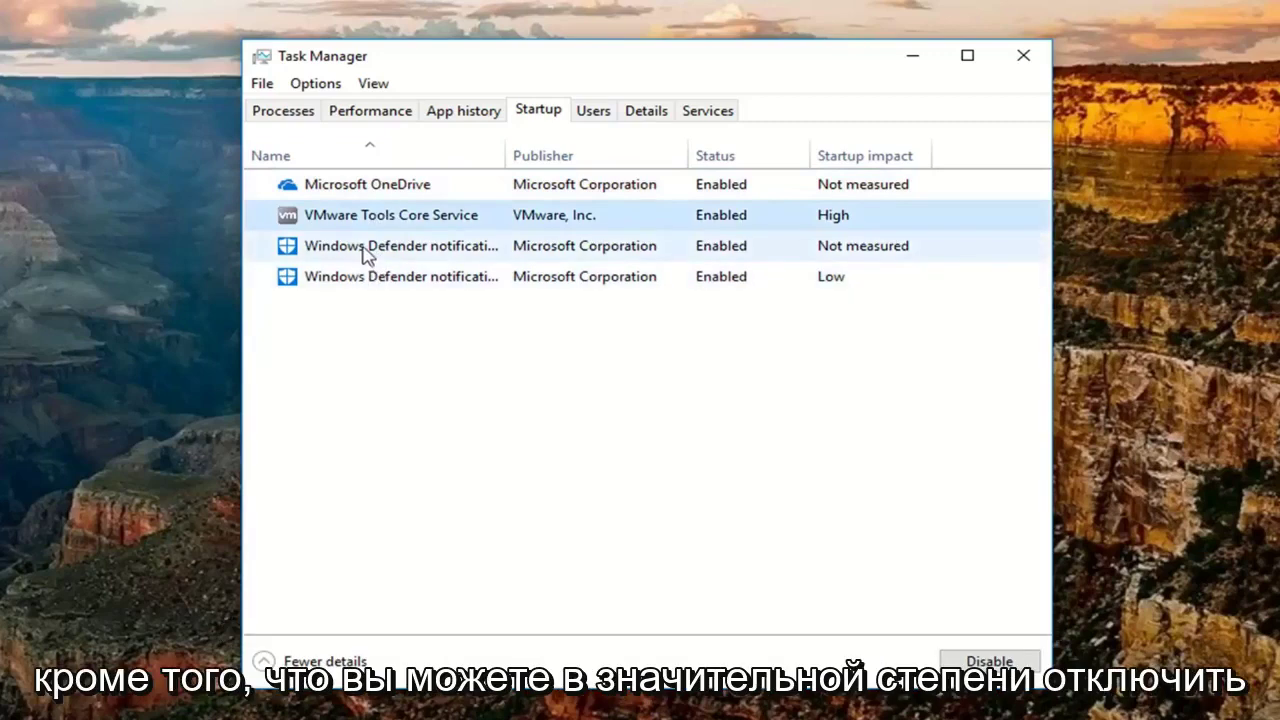
pyautogui.click(364, 252)
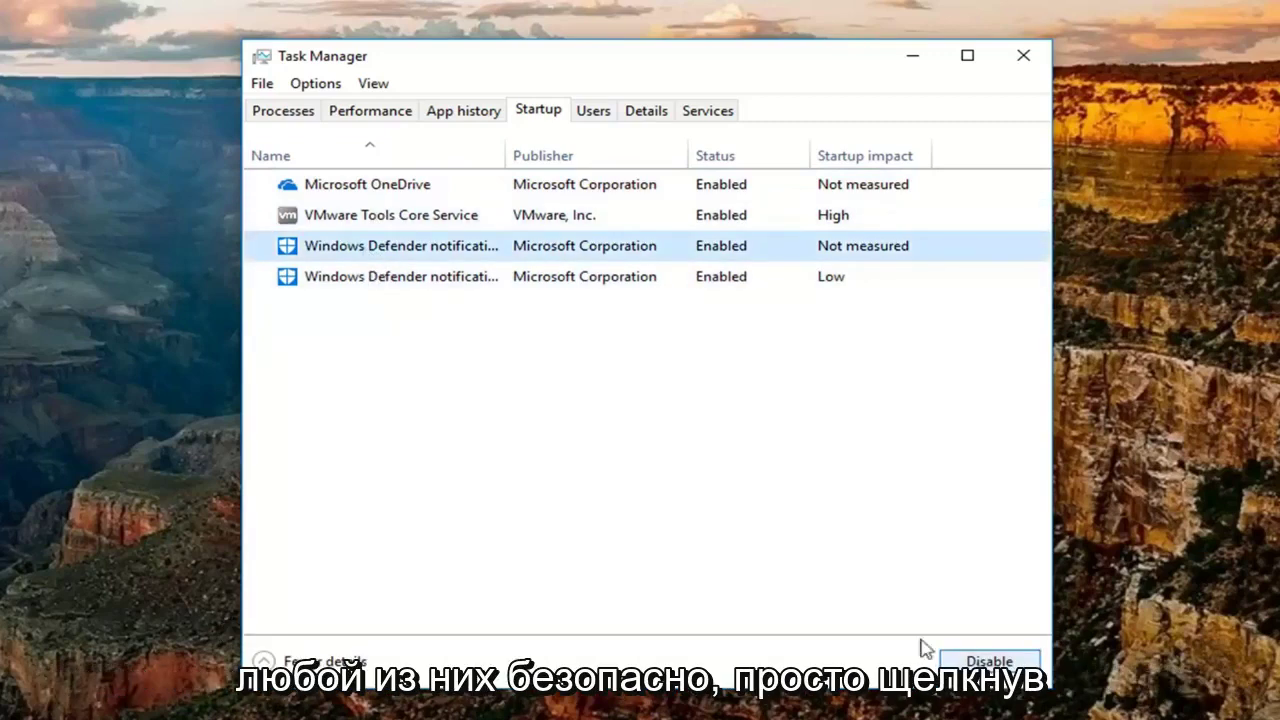
pyautogui.click(386, 218)
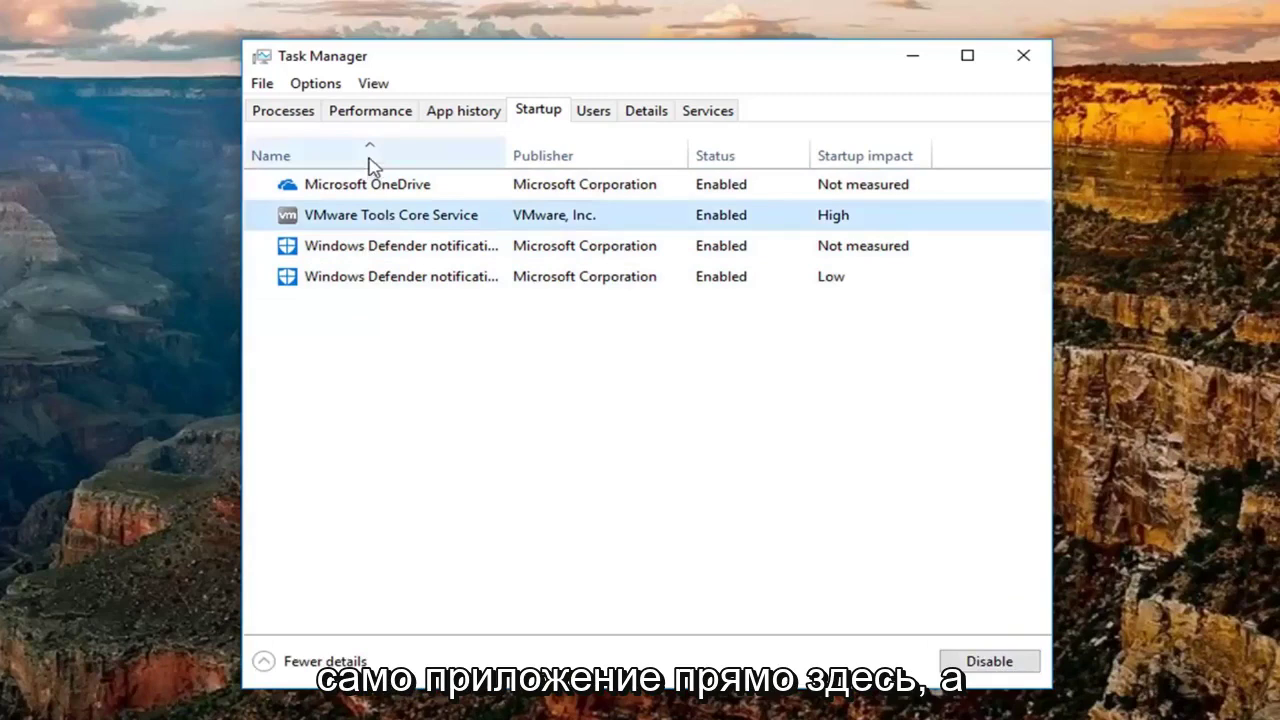
pyautogui.click(358, 186)
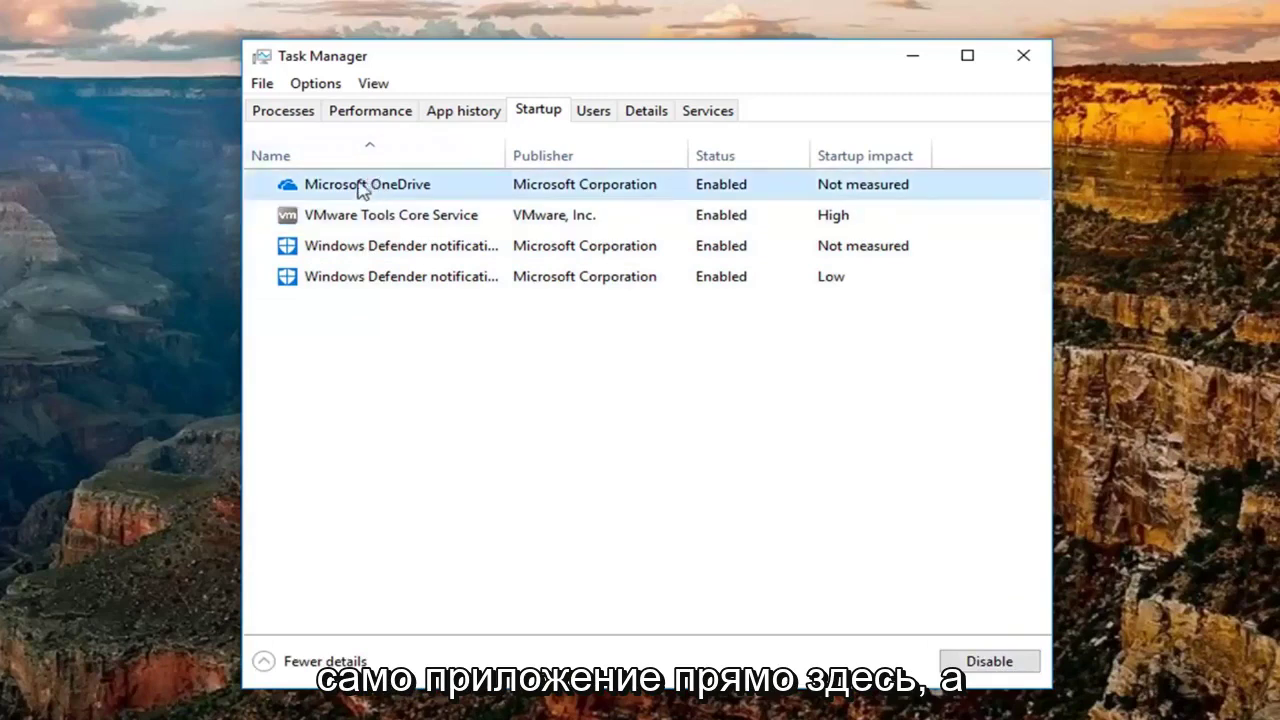
pyautogui.click(988, 661)
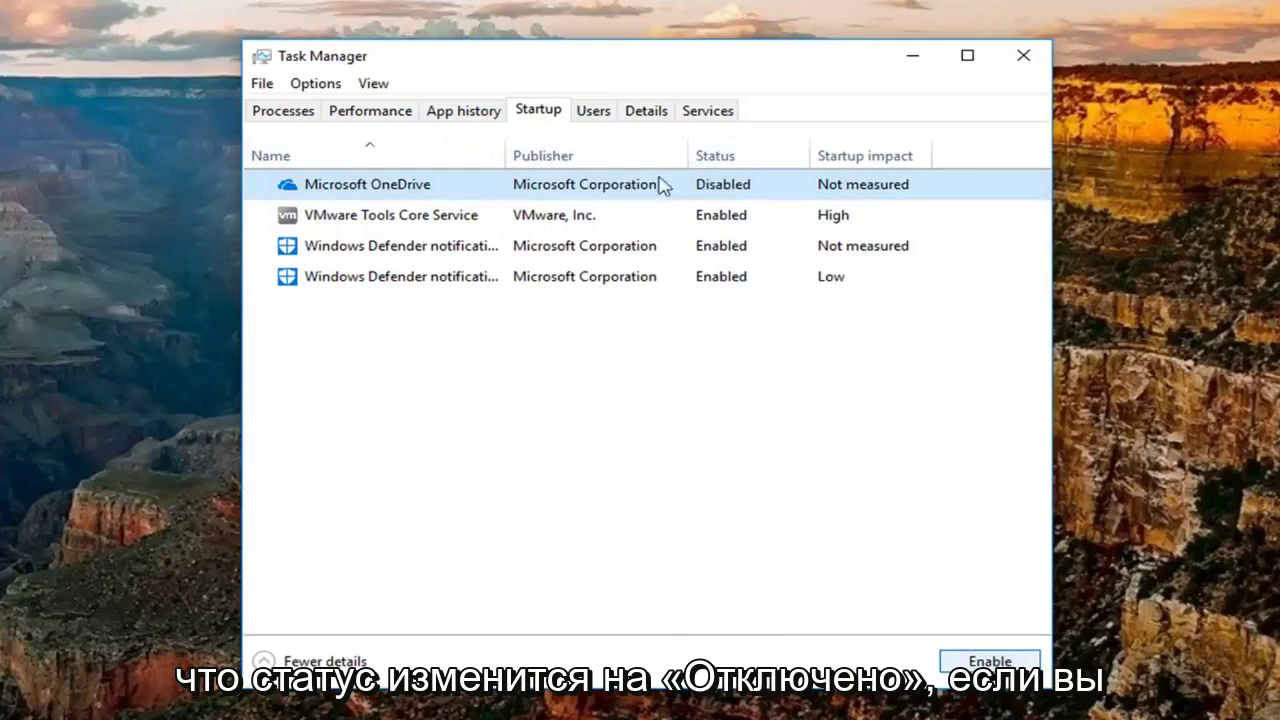
pyautogui.click(990, 661)
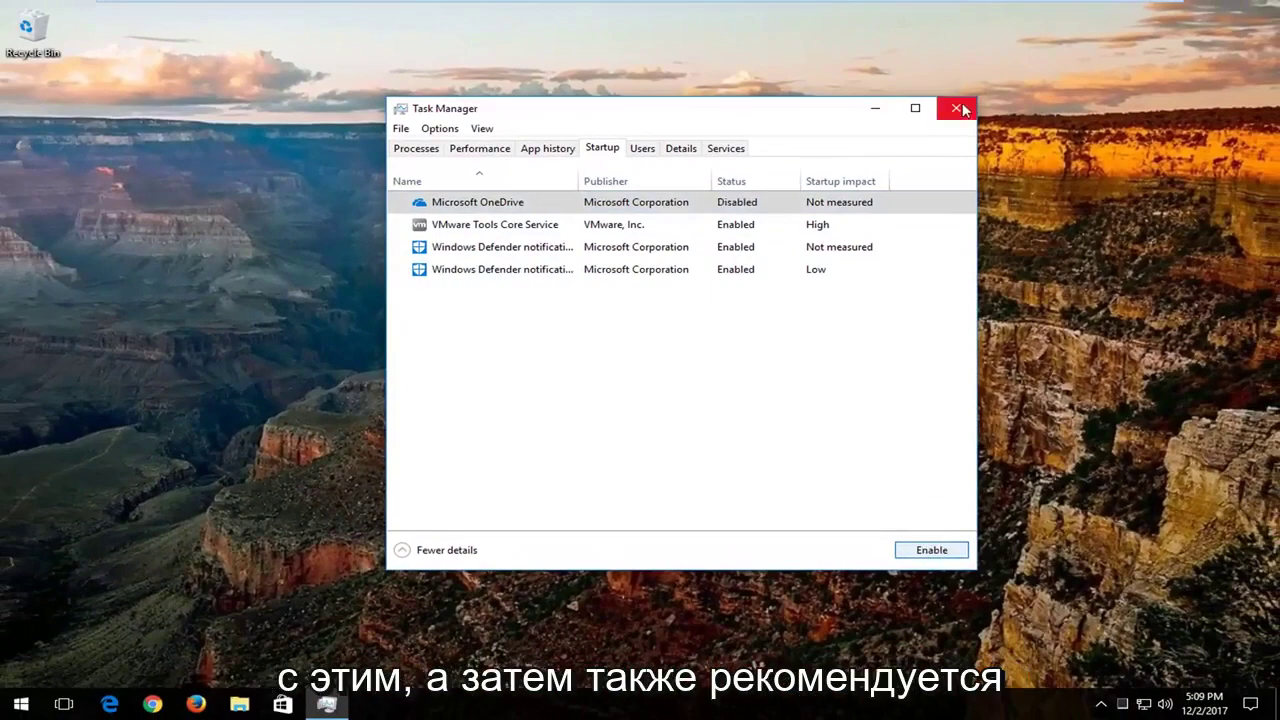
# Close Task Manager, open Add or remove programs via a Start search for 'programs', and scroll the list
pyautogui.click(958, 108)
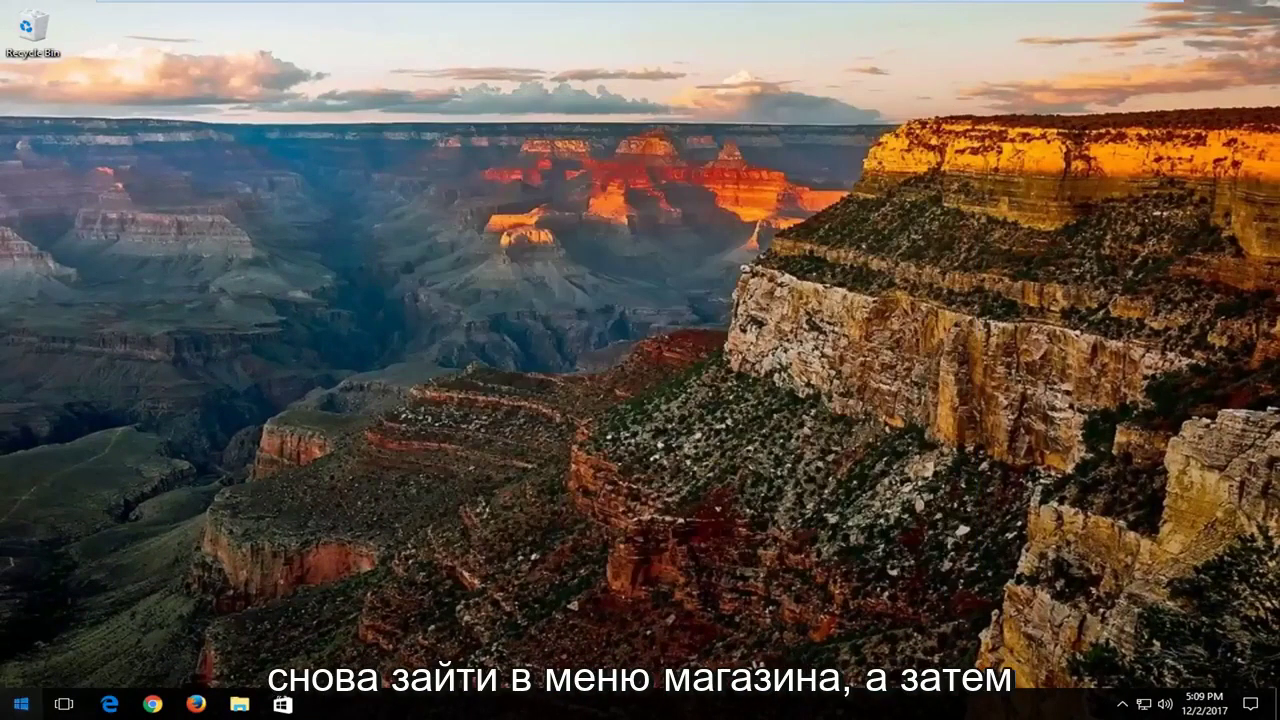
pyautogui.click(20, 704)
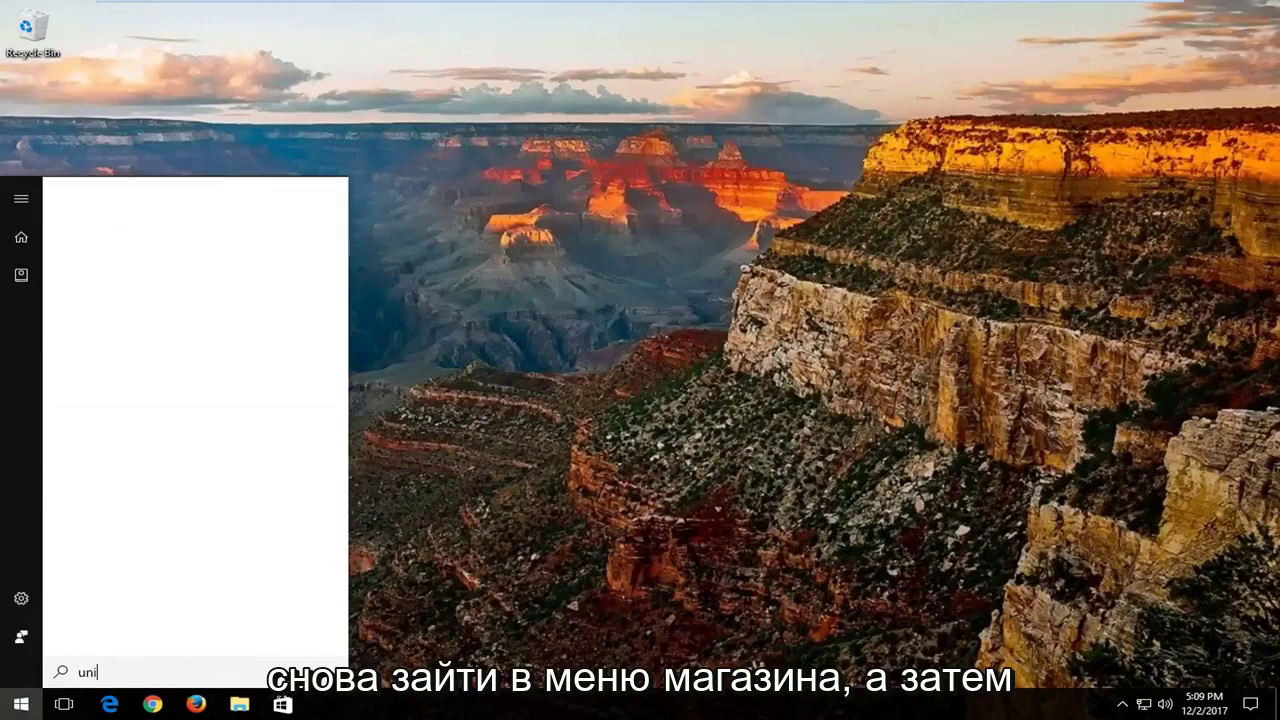
pyautogui.write('programs')
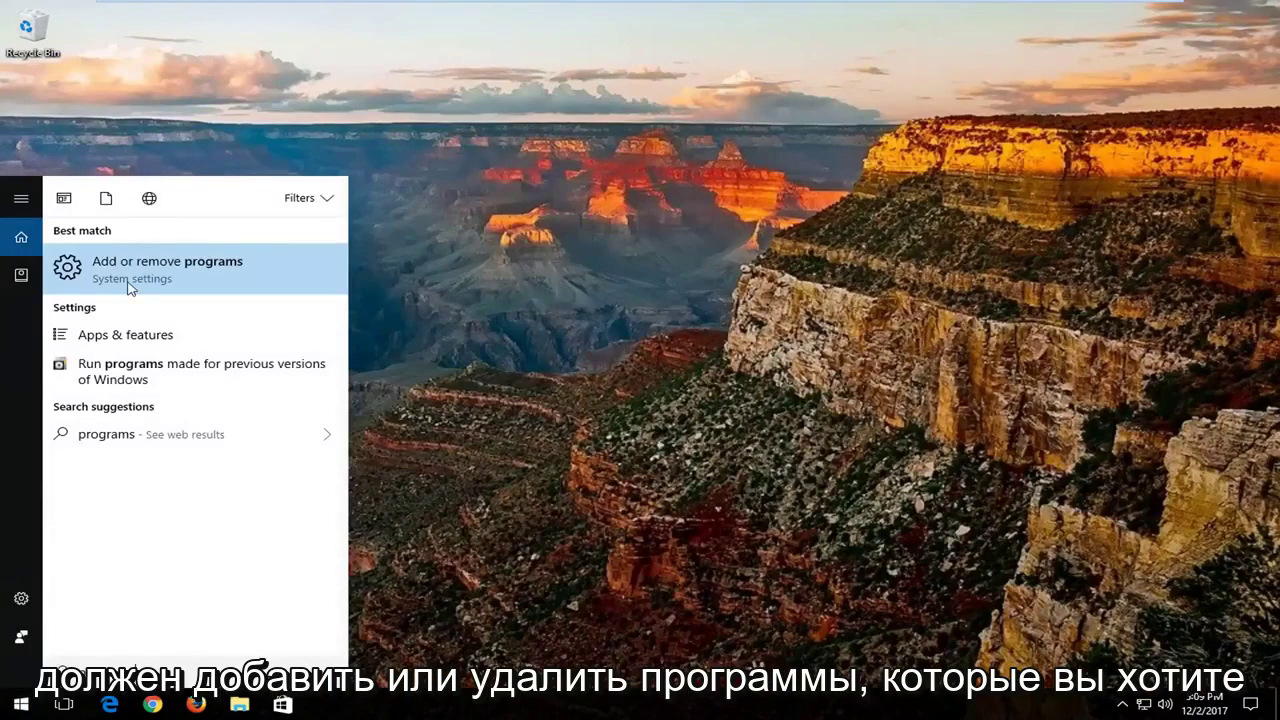
pyautogui.click(130, 284)
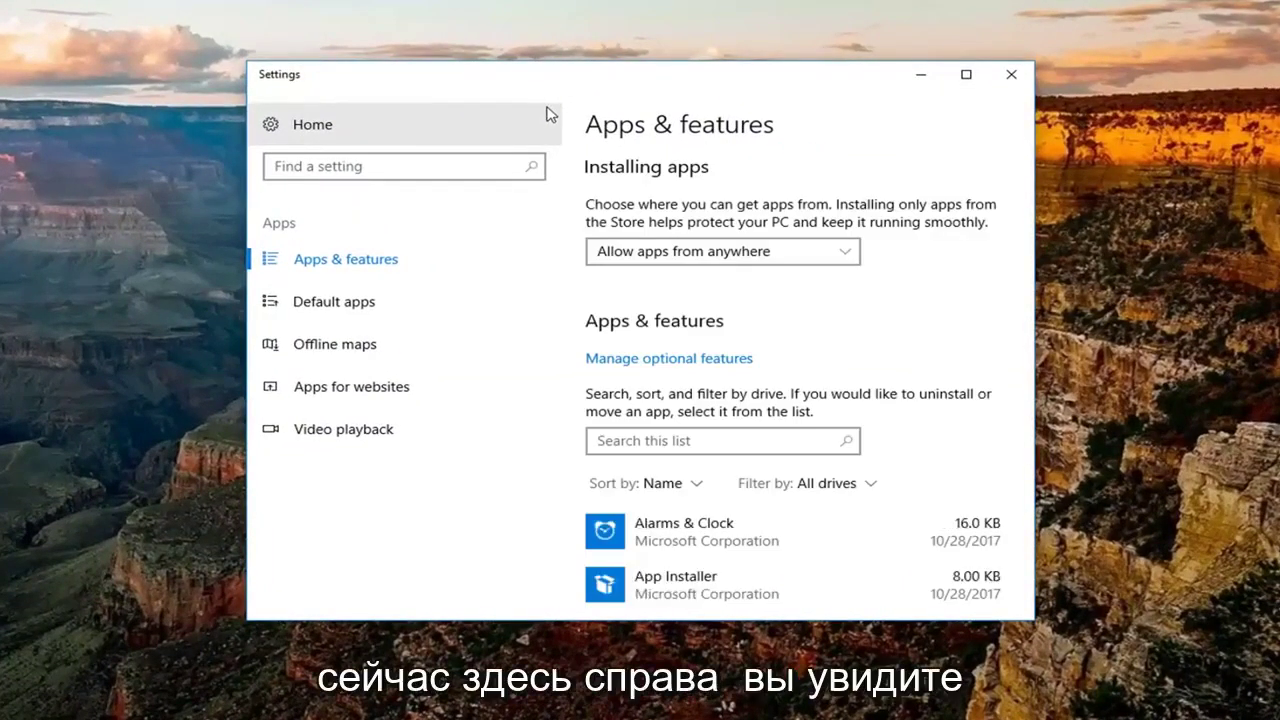
pyautogui.scroll(-1, 1020, 275)
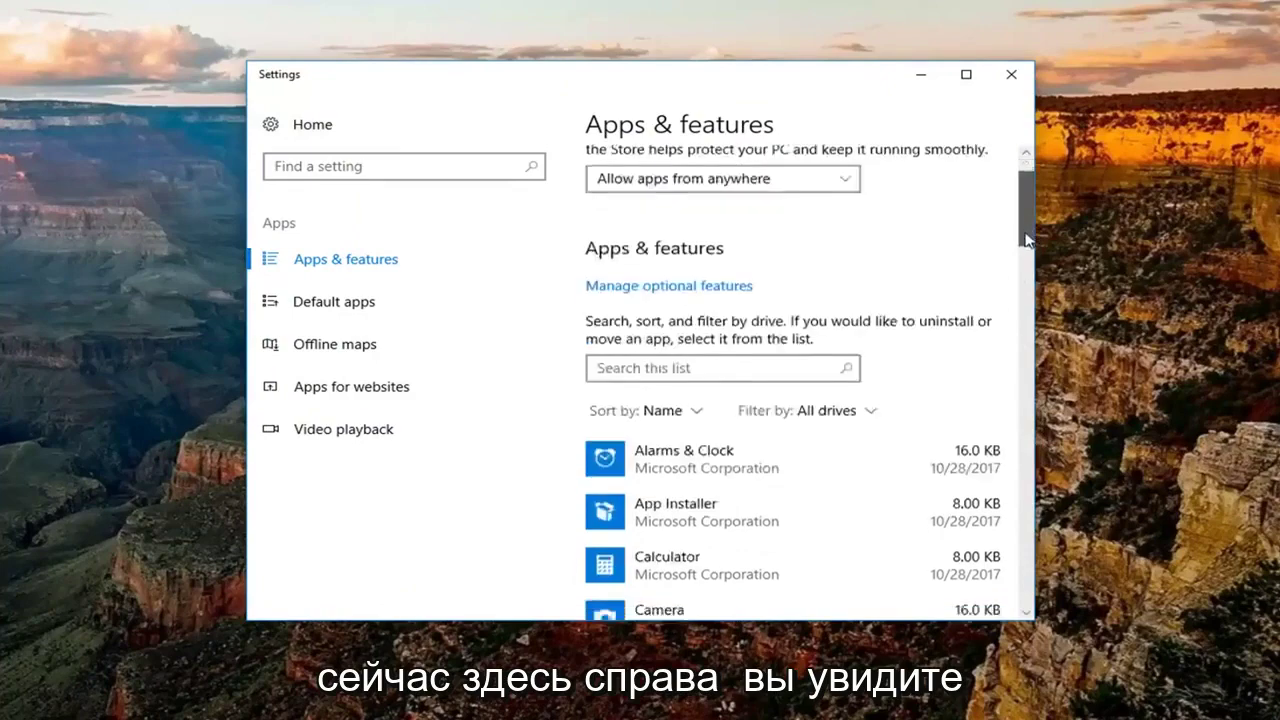
pyautogui.scroll(-3, 1027, 271)
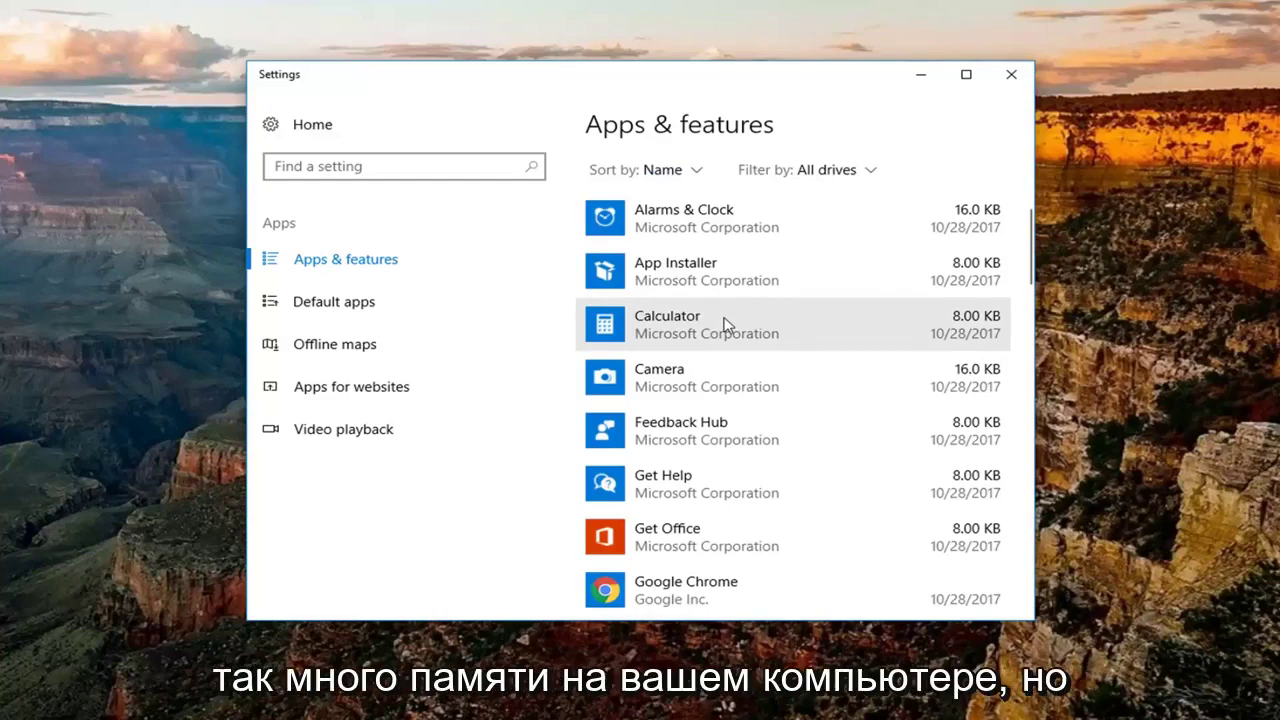
# Show the uninstall options for Alarms & Clock, Feedback Hub, App Installer, Calculator and Camera
pyautogui.scroll(2, 700, 295)
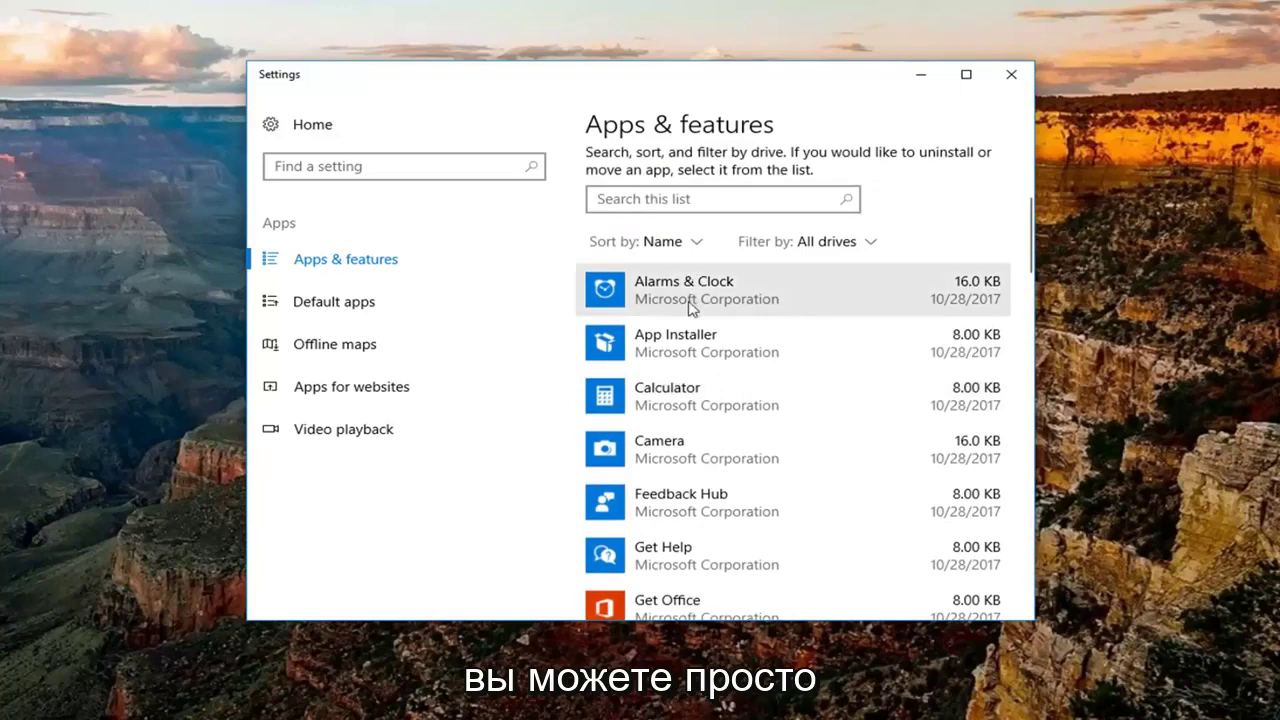
pyautogui.click(692, 292)
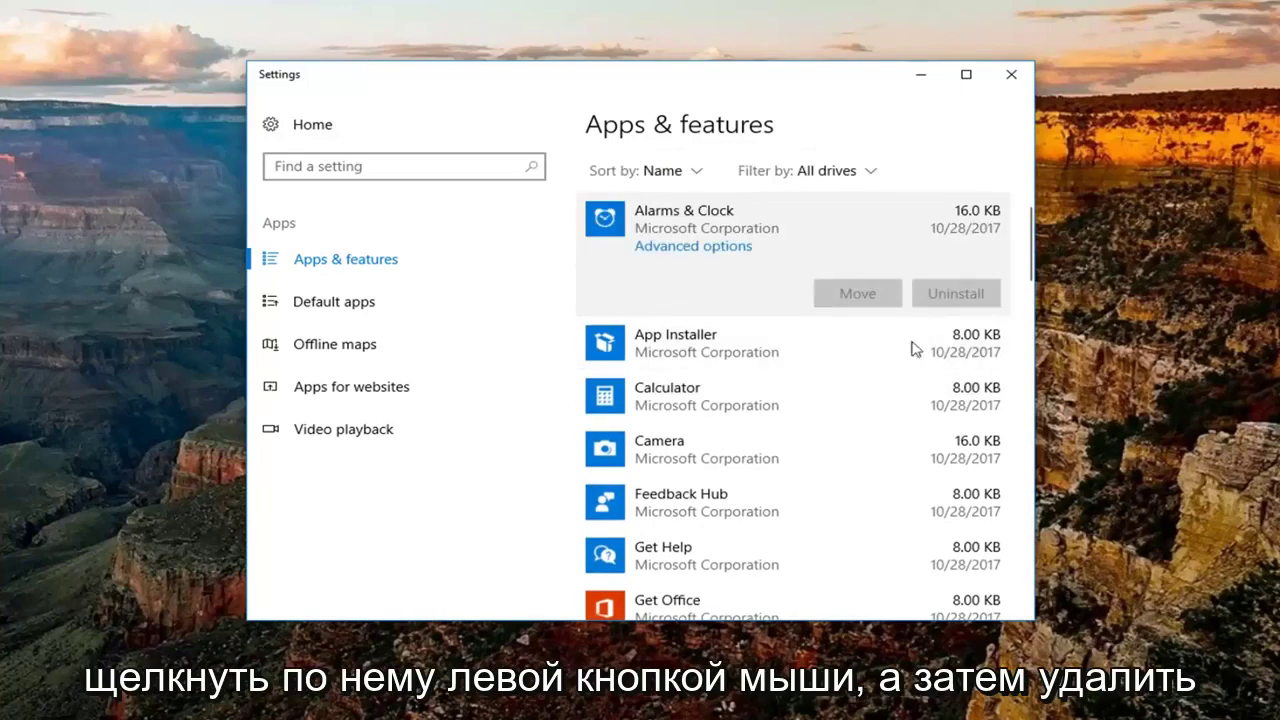
pyautogui.click(829, 521)
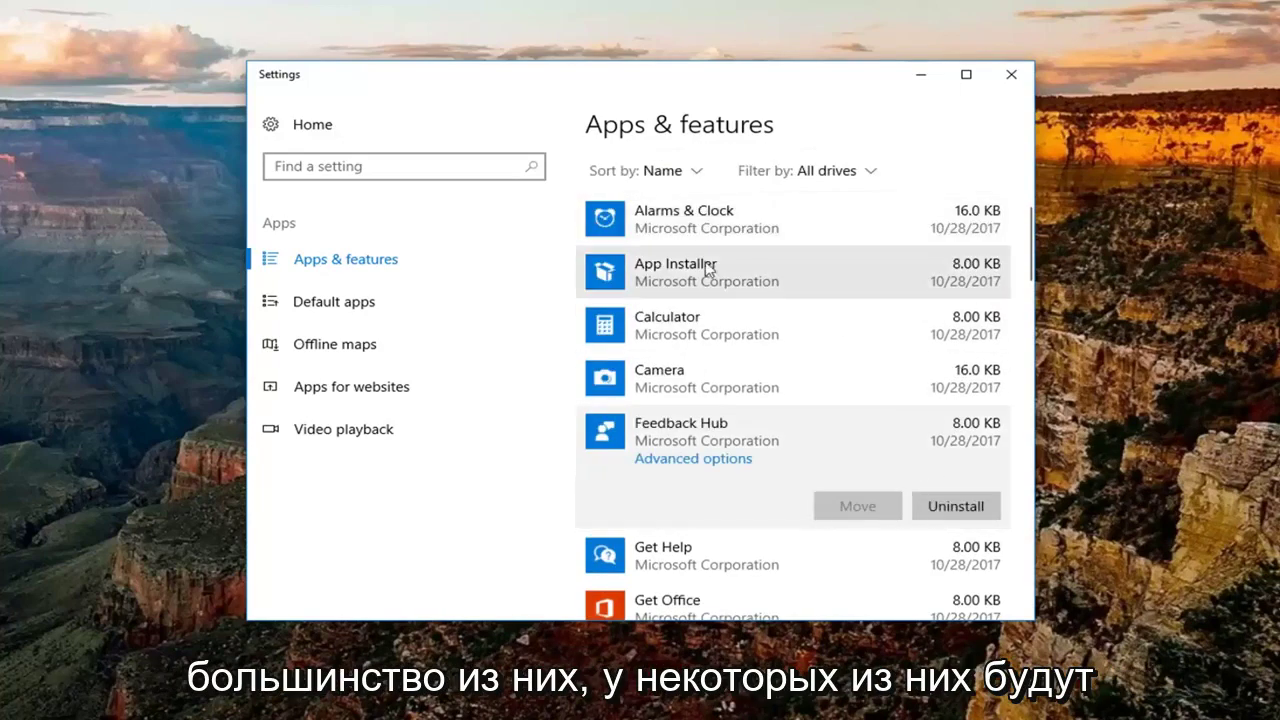
pyautogui.click(707, 231)
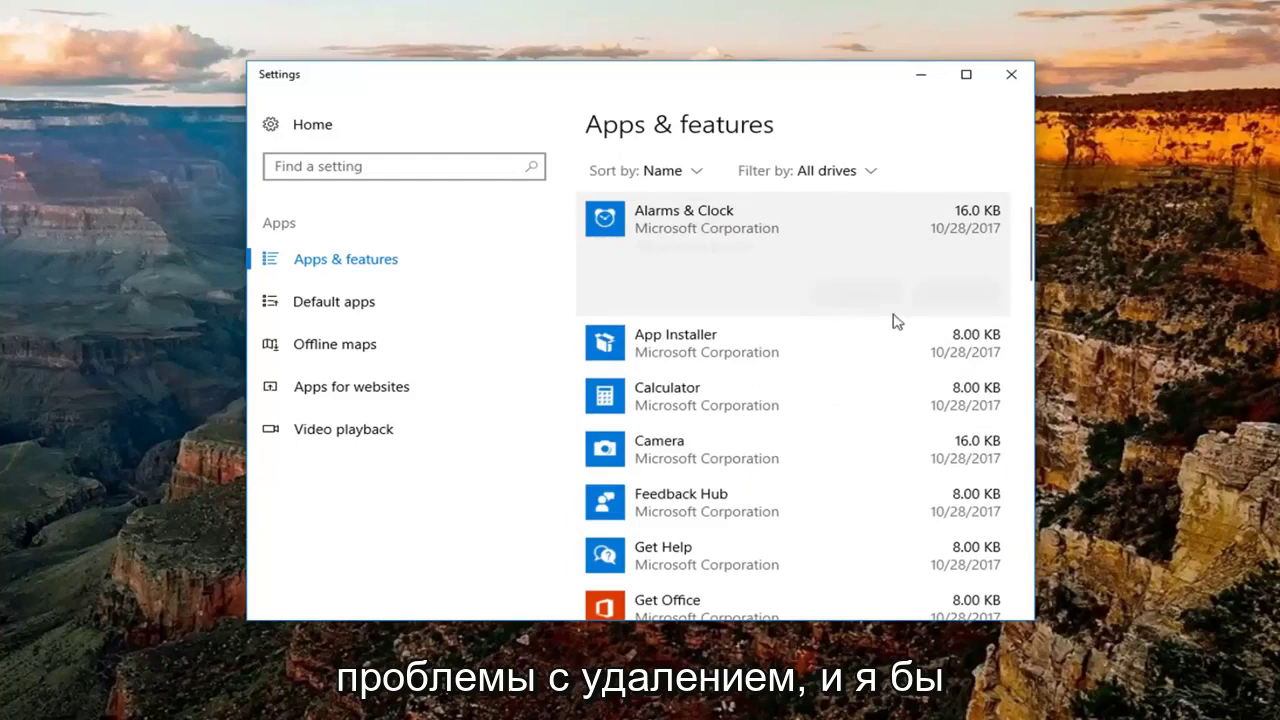
pyautogui.click(715, 365)
pyautogui.click(706, 406)
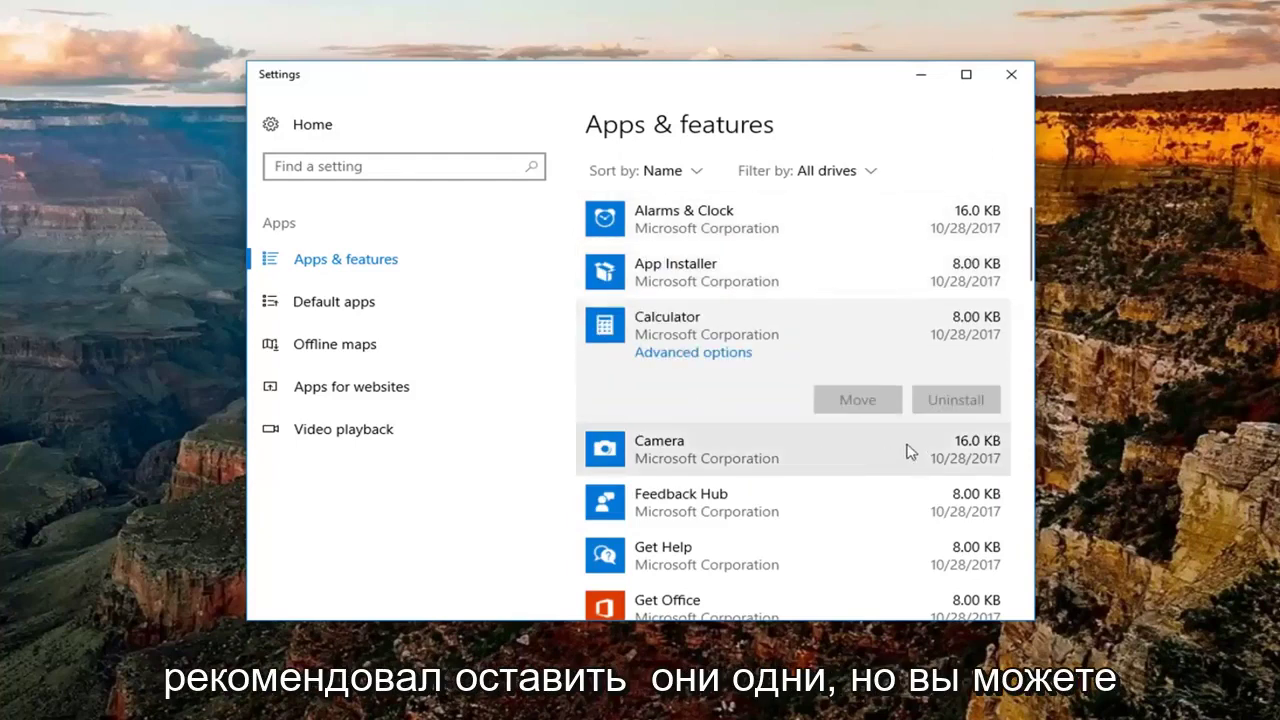
pyautogui.click(829, 471)
pyautogui.click(834, 505)
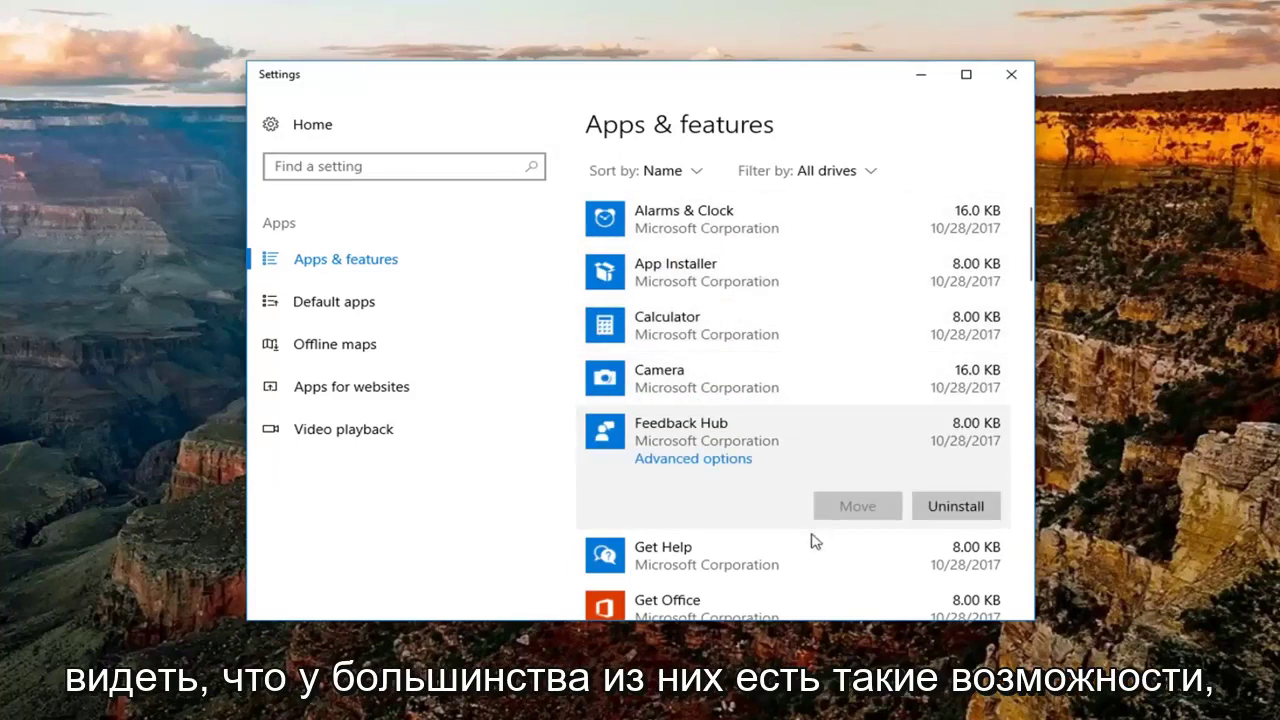
# Check Get Help's uninstall options, then reselect Camera and scroll back to the top of the list
pyautogui.scroll(-1, 808, 466)
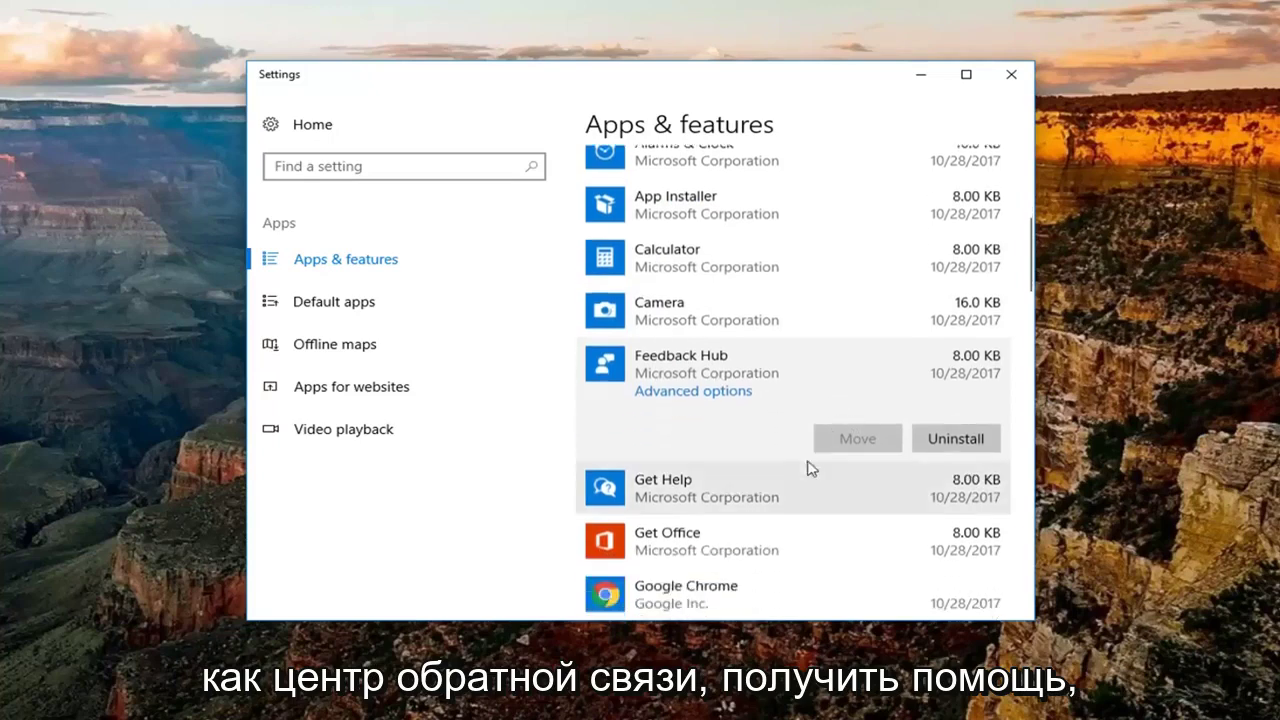
pyautogui.click(665, 484)
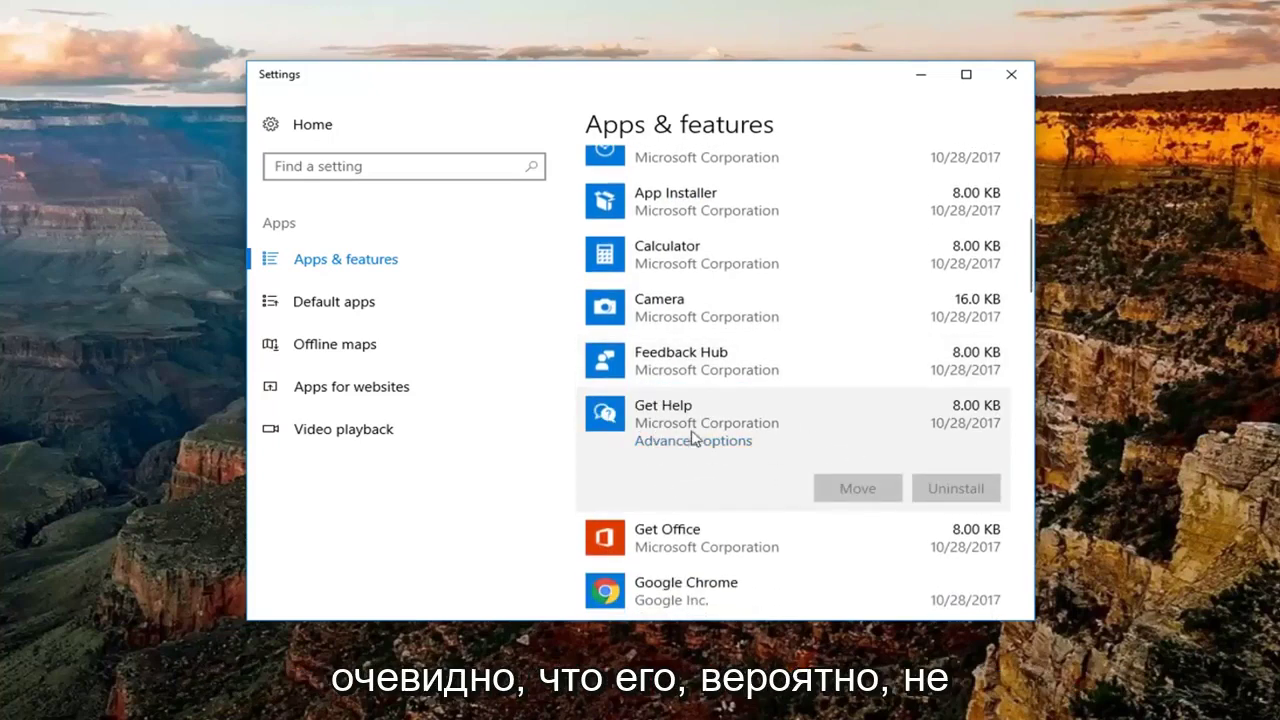
pyautogui.scroll(-1, 690, 420)
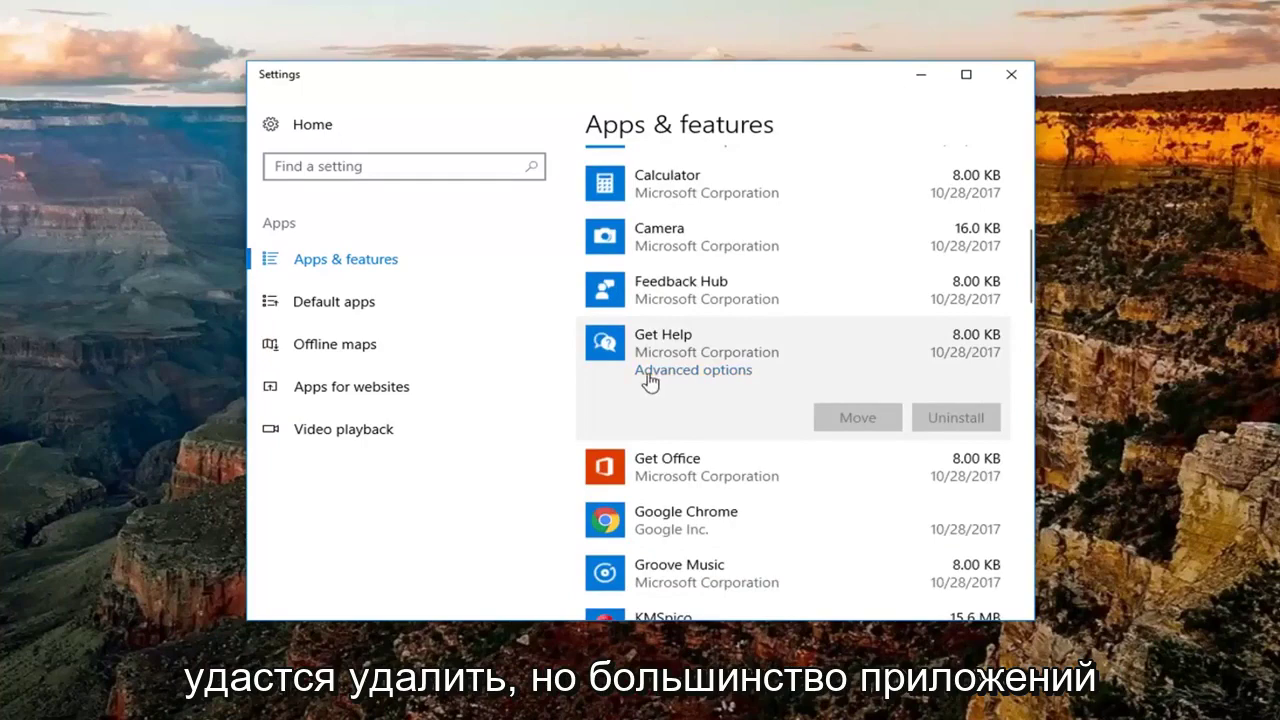
pyautogui.scroll(1, 650, 385)
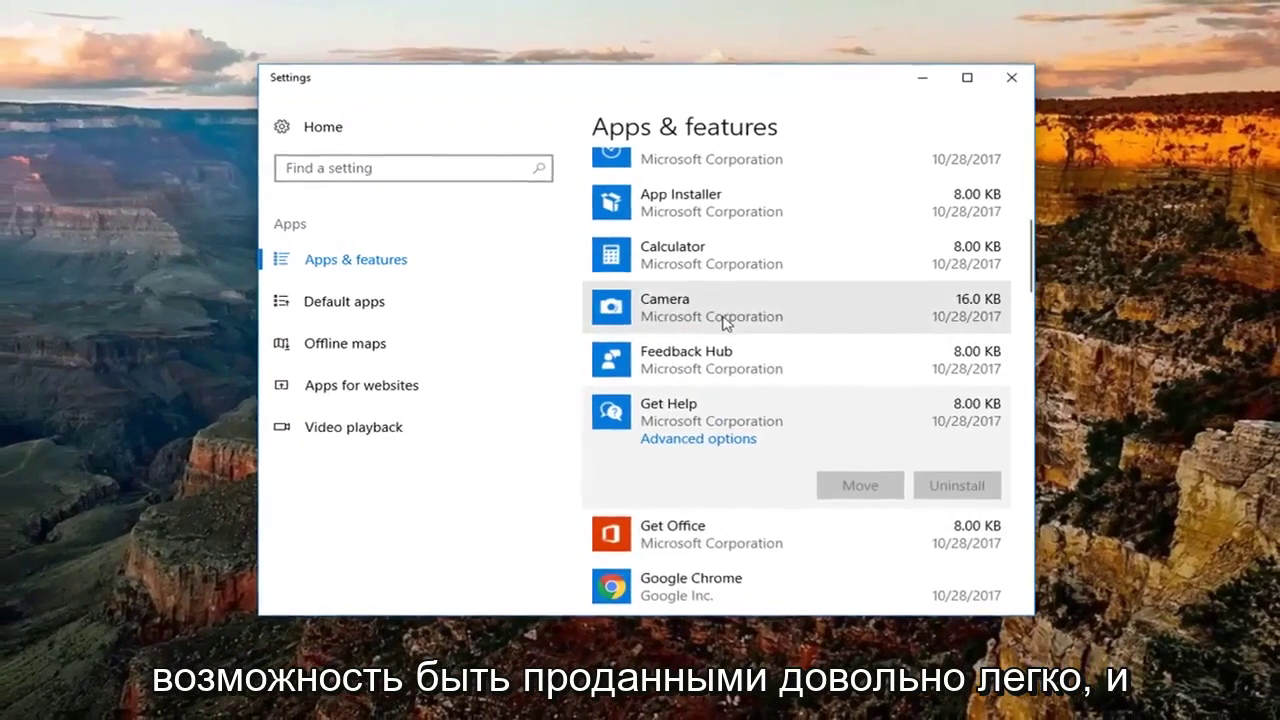
pyautogui.click(725, 315)
pyautogui.scroll(5, 726, 323)
pyautogui.scroll(4, 730, 323)
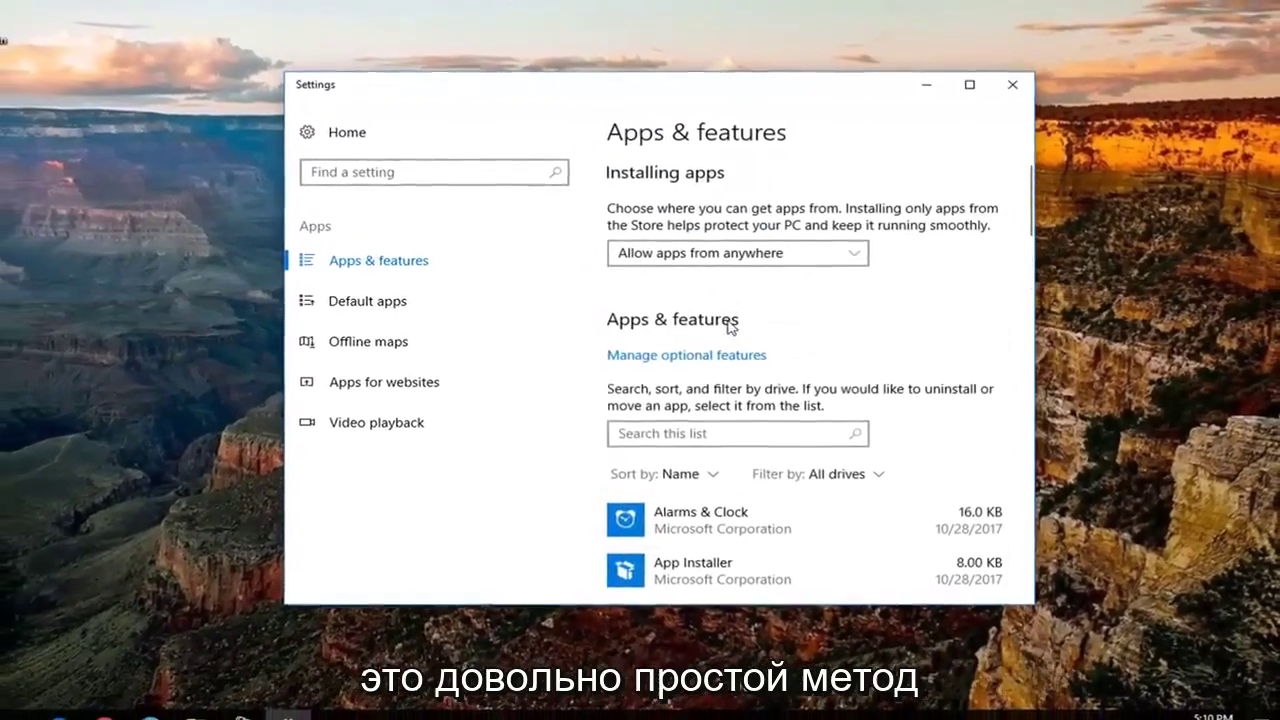
pyautogui.click(1000, 88)
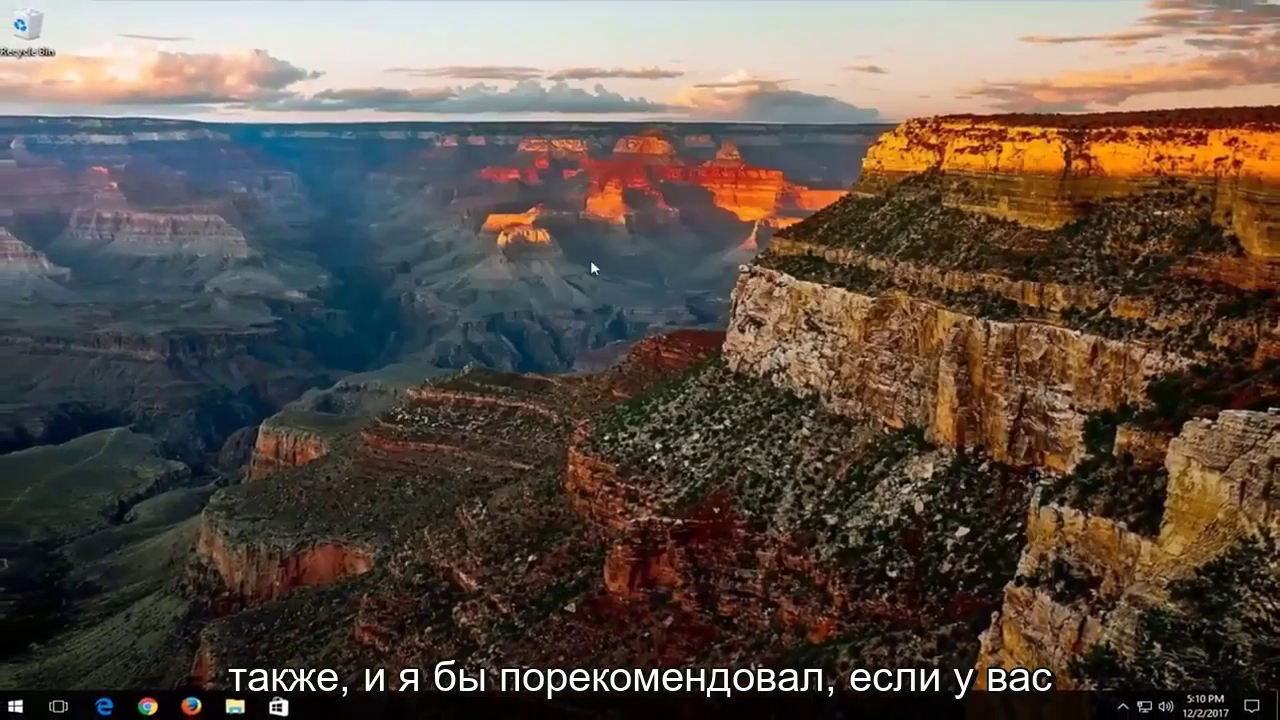